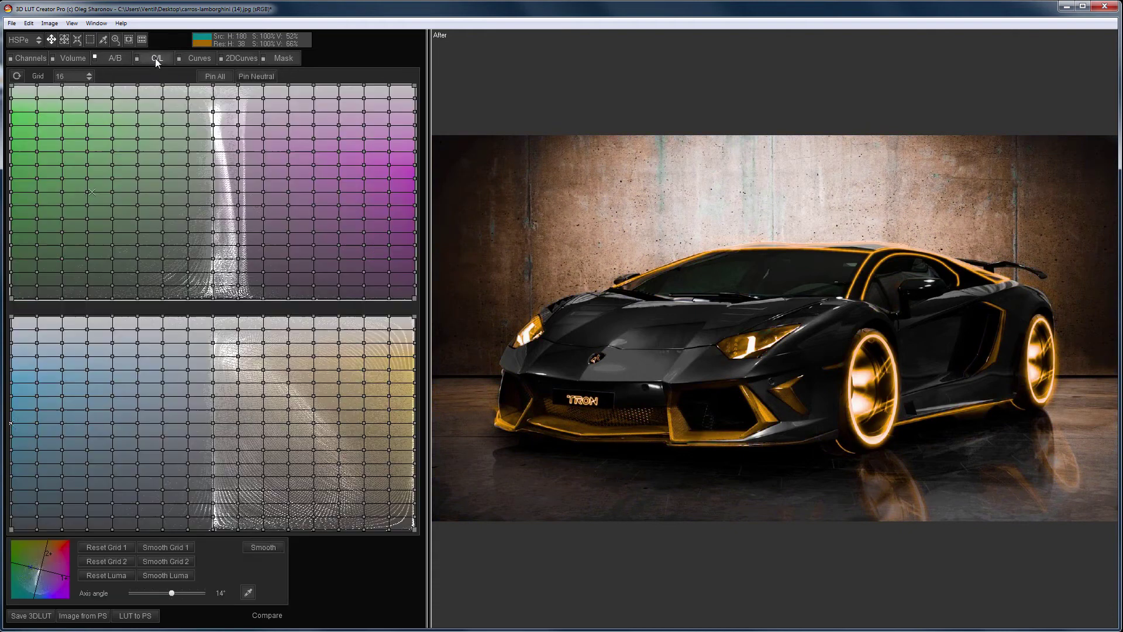
# Shift the hue of the Lamborghini's bright orange tones at a saturated point of the lower C/L grid.
pyautogui.moveTo(364, 356); pyautogui.dragTo(397, 392)
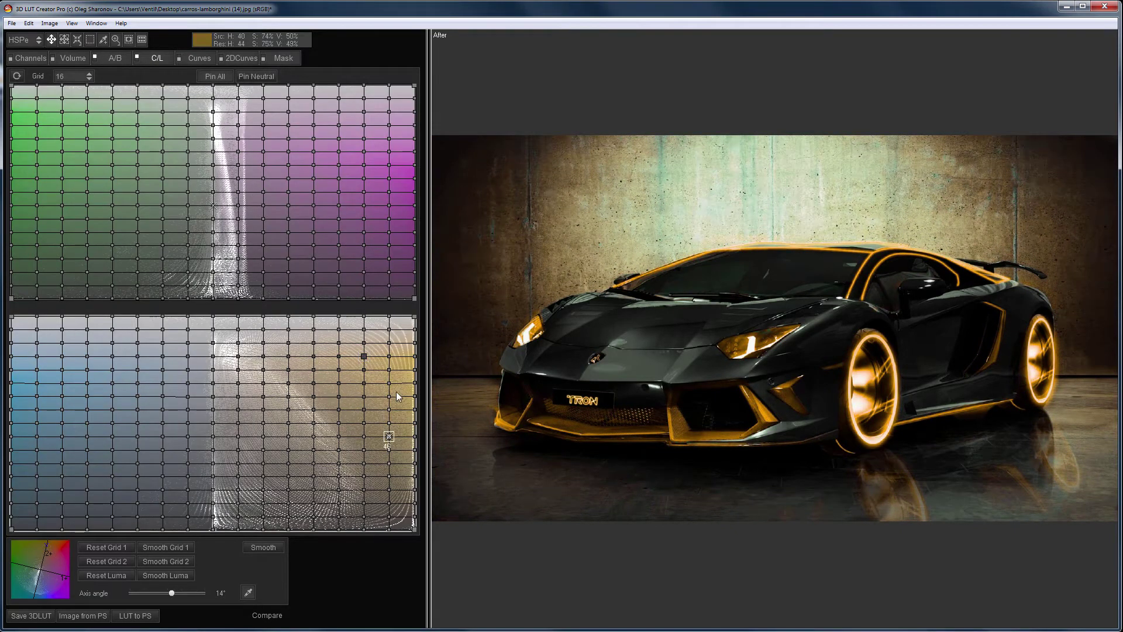
pyautogui.moveTo(289, 529); pyautogui.dragTo(88, 575)
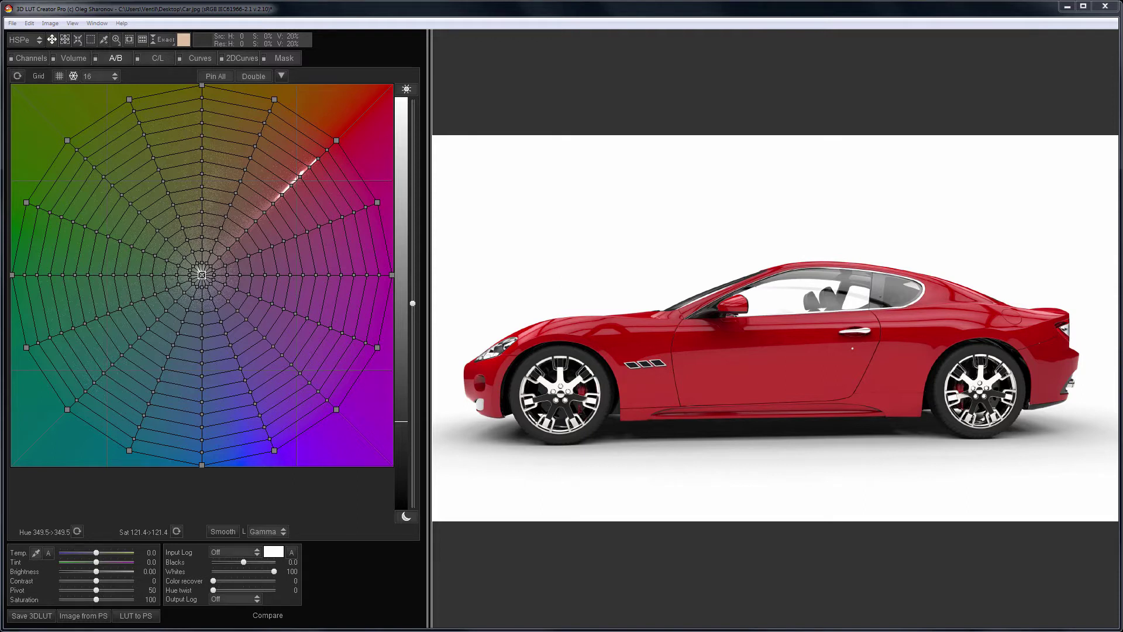
# Recolour the red car yellow on the A/B grid, and align the C/L colour axes with its body by sampling the paint.
pyautogui.moveTo(377, 202)
pyautogui.mouseDown()
pyautogui.moveTo(321, 128)
pyautogui.moveTo(339, 138)
pyautogui.moveTo(231, 97)
pyautogui.moveTo(218, 232)
pyautogui.moveTo(207, 240)
pyautogui.moveTo(234, 153)
pyautogui.moveTo(222, 115)
pyautogui.moveTo(234, 82)
pyautogui.mouseUp()
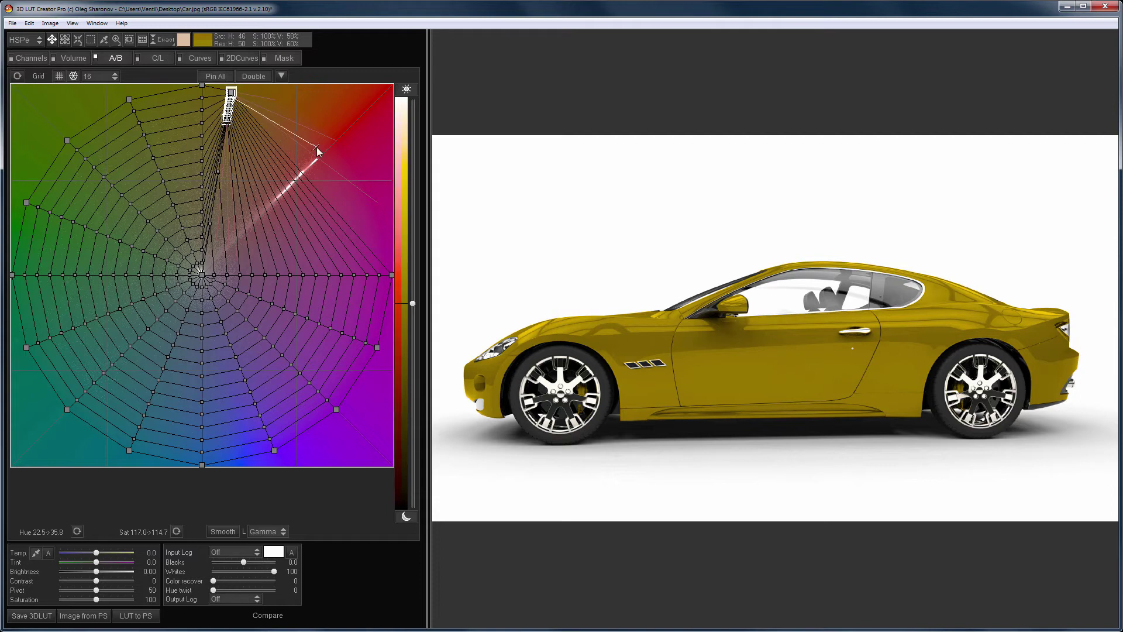
pyautogui.click(155, 59)
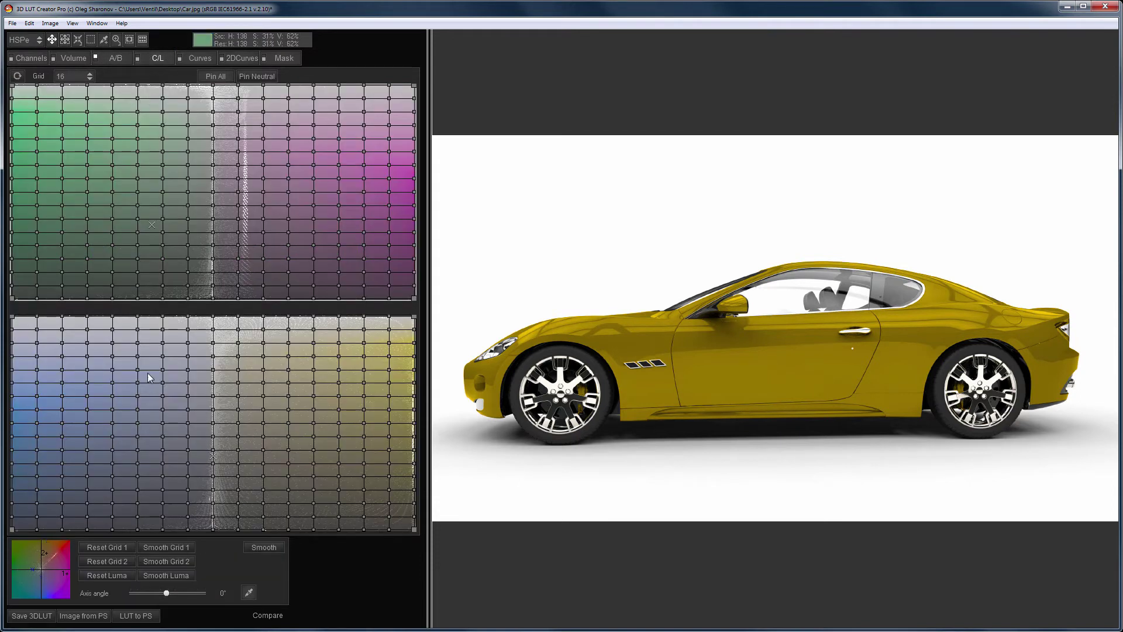
pyautogui.click(248, 593)
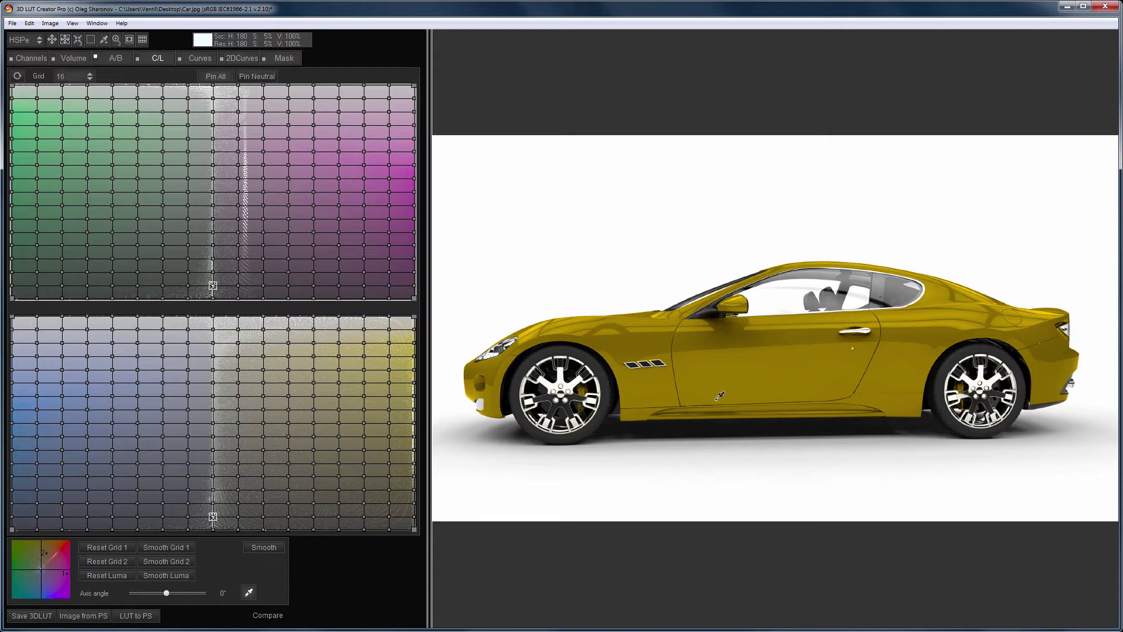
pyautogui.click(742, 375)
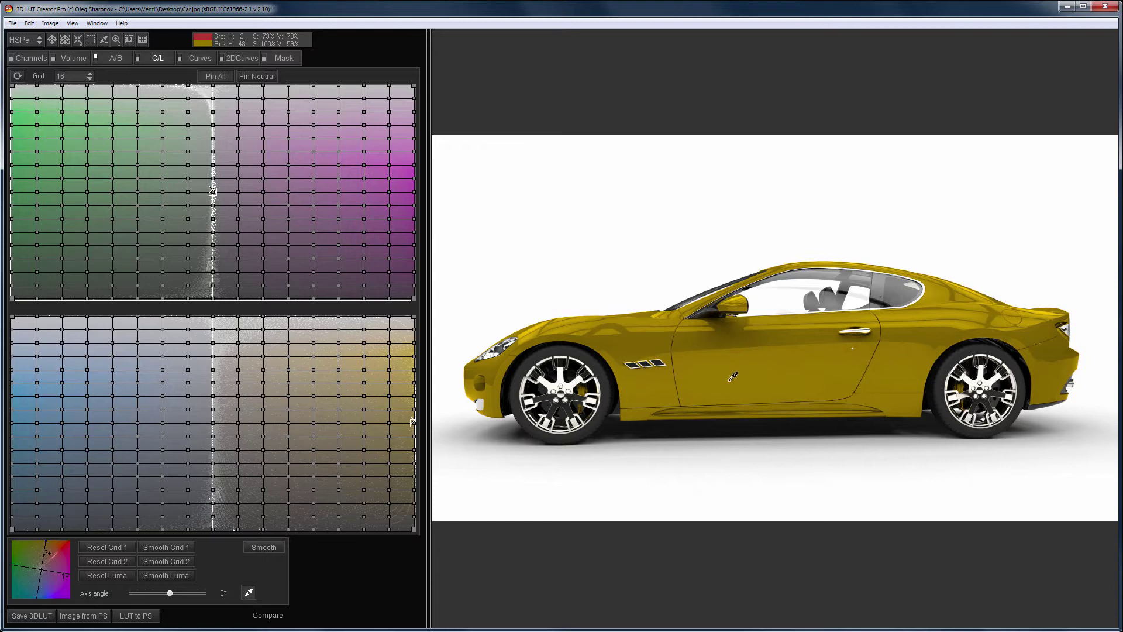
# Set the C/L grid to 24 and spread the saturated yellow points vertically to raise the body's contrast, comparing with the original.
pyautogui.click(73, 77)
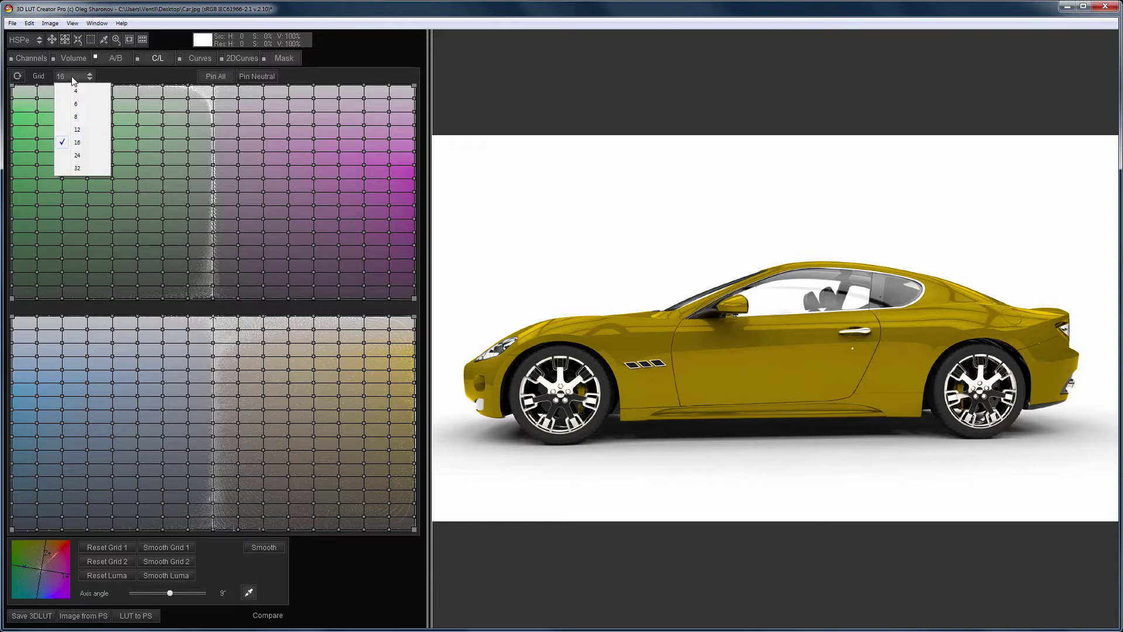
pyautogui.click(80, 157)
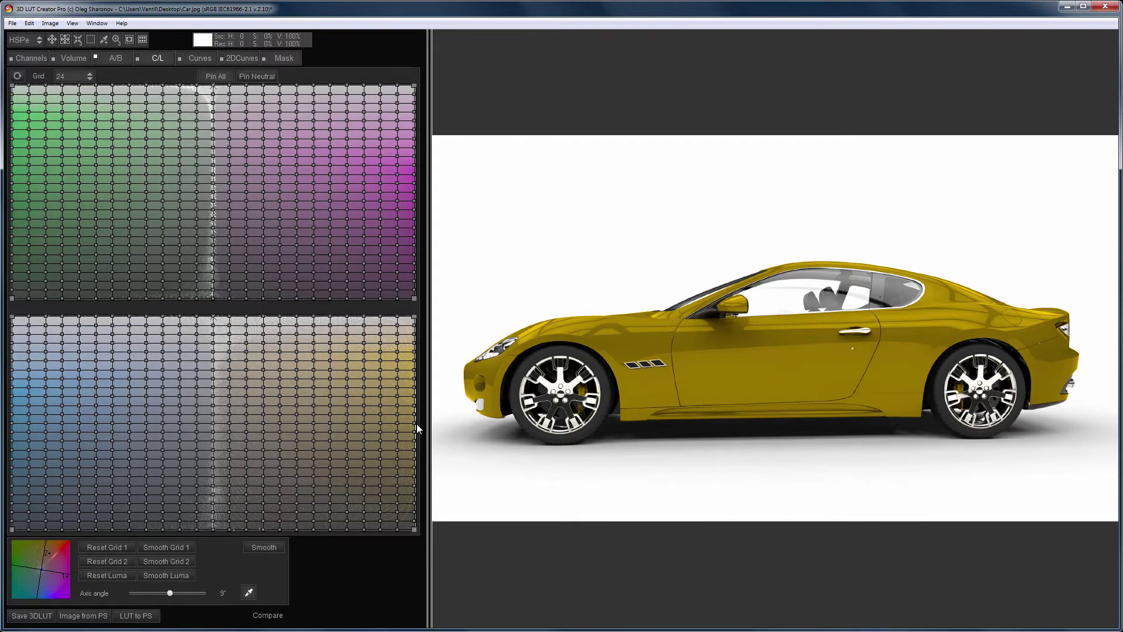
pyautogui.moveTo(416, 422)
pyautogui.mouseDown()
pyautogui.moveTo(417, 386)
pyautogui.moveTo(423, 500)
pyautogui.moveTo(419, 423)
pyautogui.moveTo(420, 481)
pyautogui.moveTo(420, 464)
pyautogui.mouseUp()
pyautogui.moveTo(414, 383); pyautogui.dragTo(413, 380)
pyautogui.press('space')
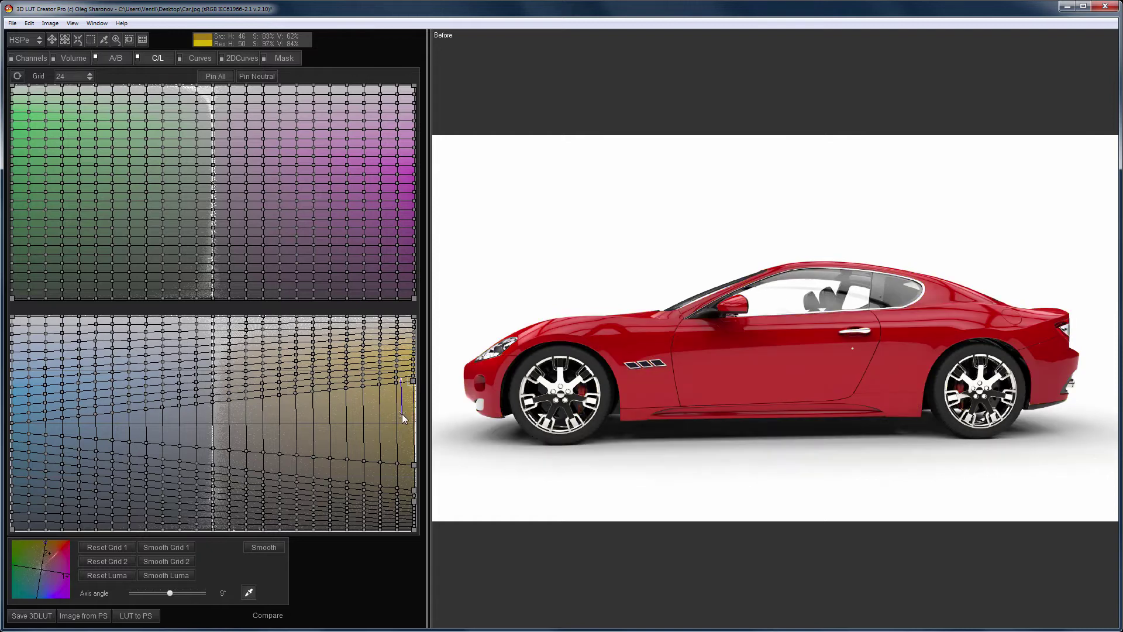
pyautogui.press('space')
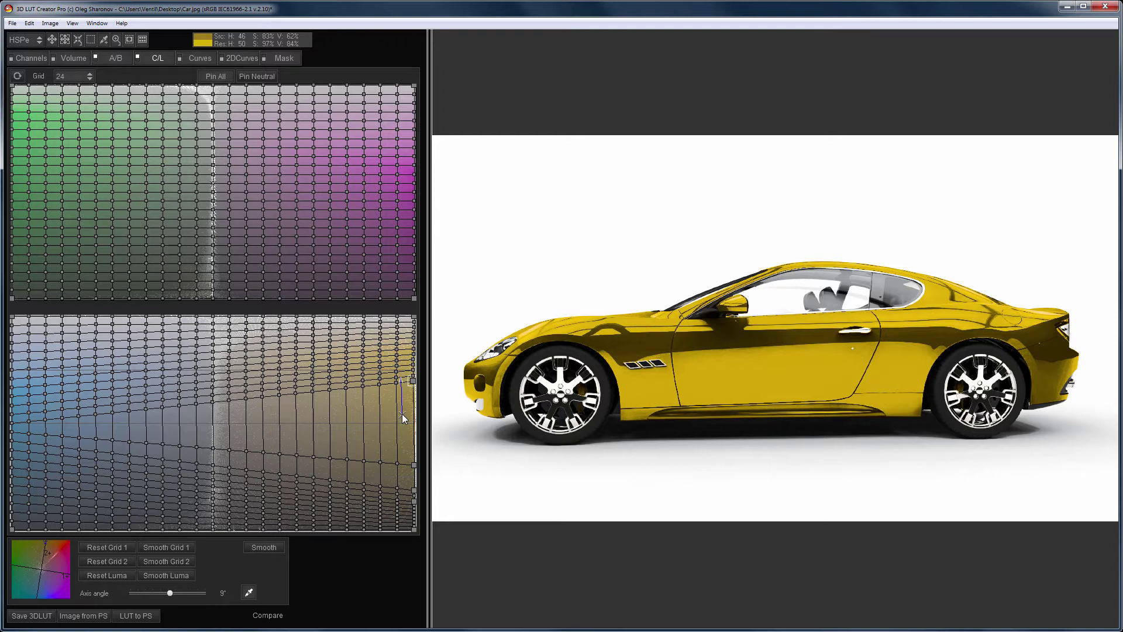
# Start a new LUT and recolour the red car purple by moving its red hue points on the A/B grid.
pyautogui.press('Escape')
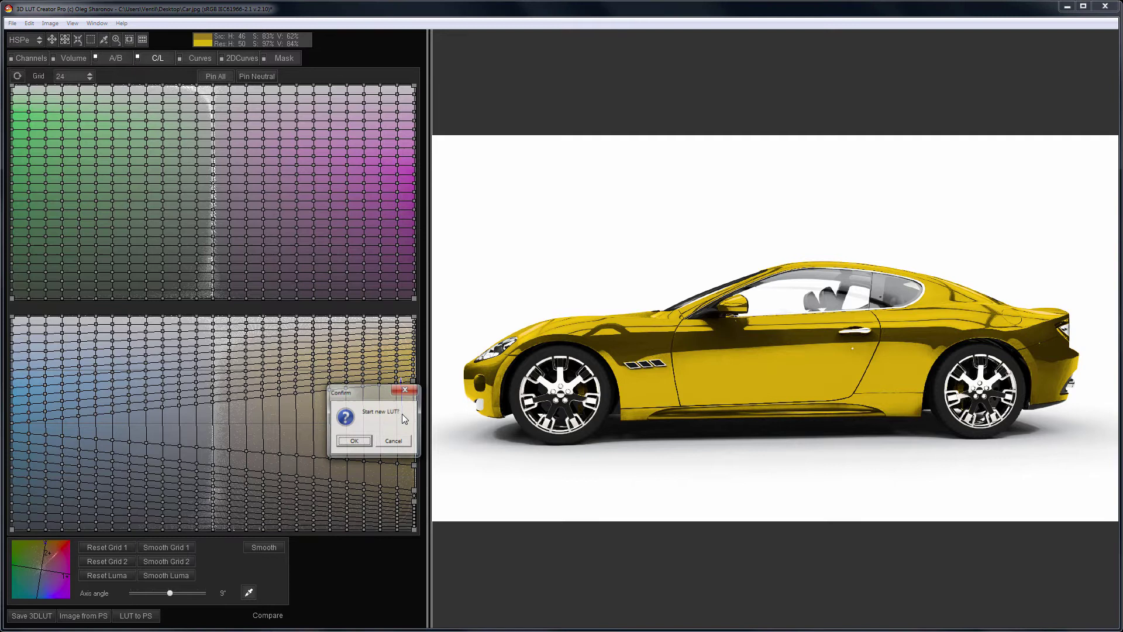
pyautogui.press('Escape')
pyautogui.click(111, 55)
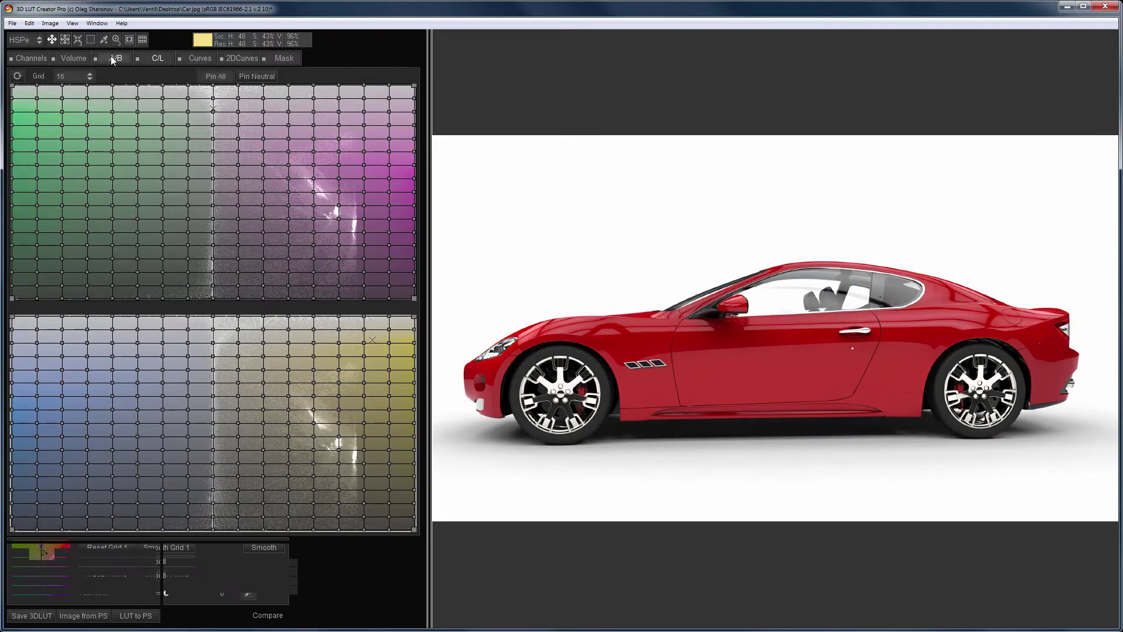
pyautogui.moveTo(281, 104); pyautogui.dragTo(363, 378)
pyautogui.moveTo(250, 304); pyautogui.dragTo(340, 363)
# Align the C/L colour axes with the purple body by sampling the car's paint.
pyautogui.click(158, 58)
pyautogui.click(157, 59)
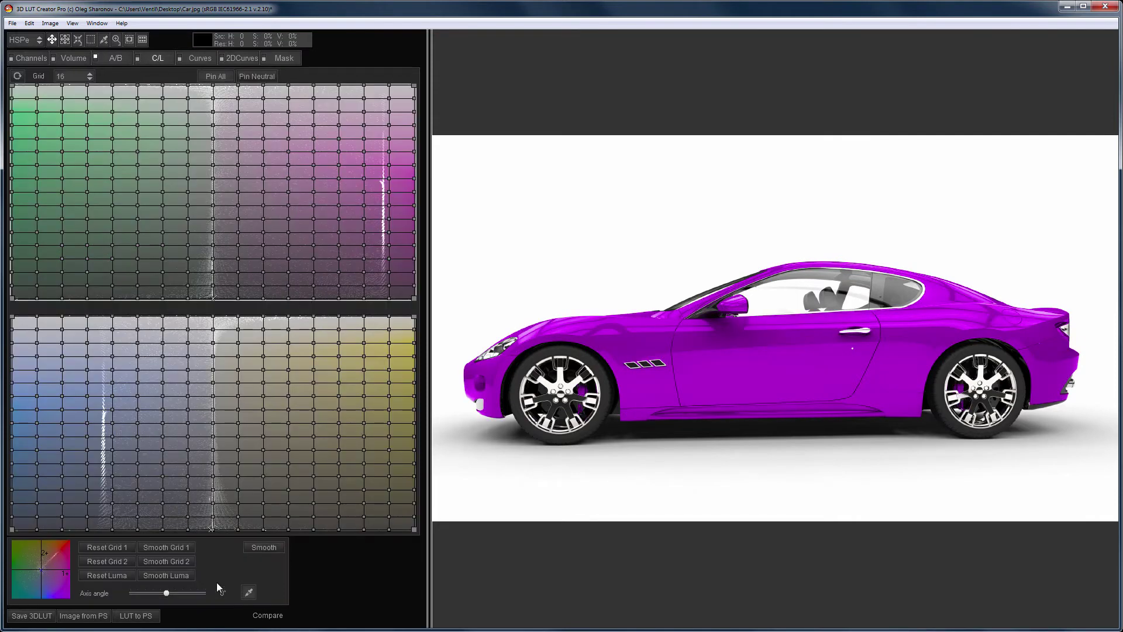
pyautogui.click(248, 593)
pyautogui.click(763, 368)
# Set the C/L grid to 24 and spread the saturated purple points vertically to boost the body's contrast, comparing with the original.
pyautogui.click(77, 79)
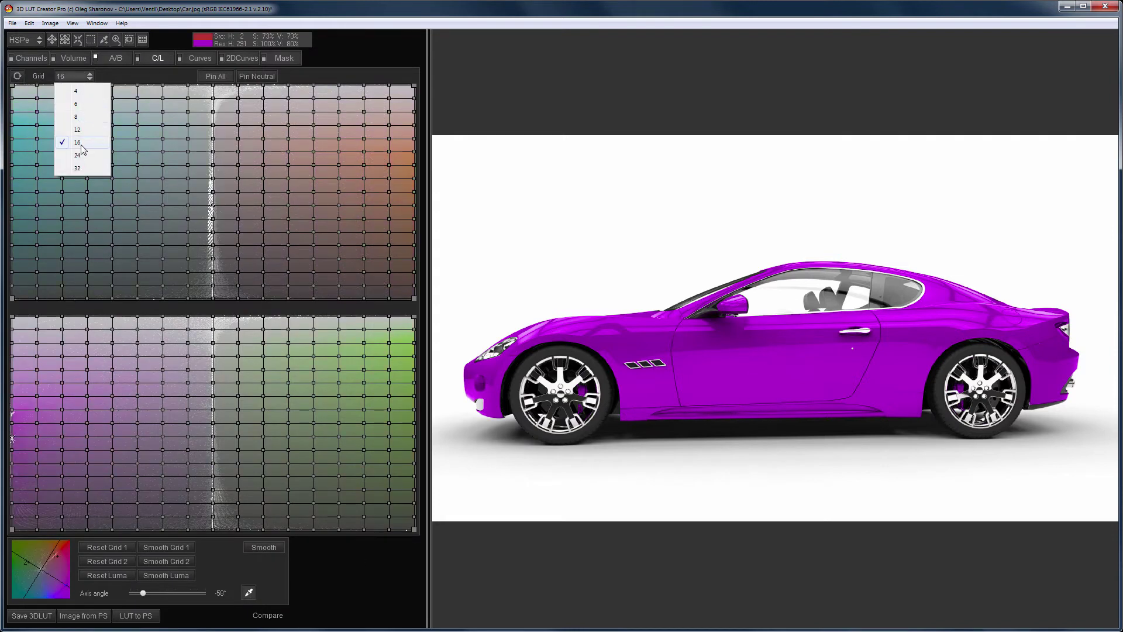
pyautogui.click(81, 155)
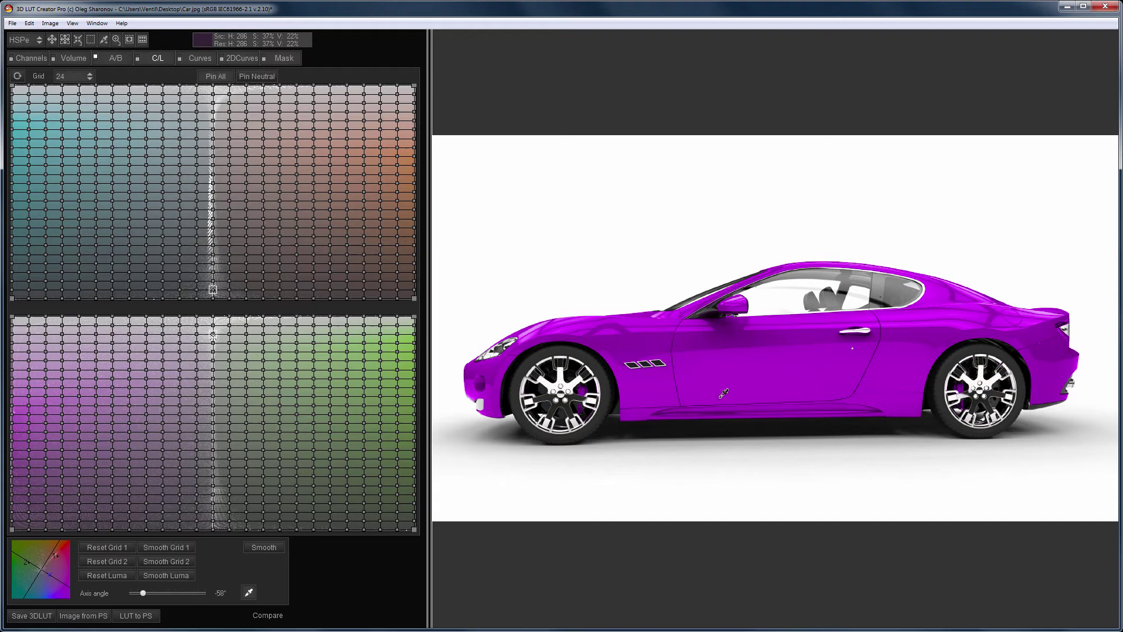
pyautogui.moveTo(13, 459)
pyautogui.mouseDown()
pyautogui.moveTo(11, 485)
pyautogui.moveTo(3, 393)
pyautogui.moveTo(10, 489)
pyautogui.moveTo(5, 410)
pyautogui.mouseUp()
pyautogui.press('space')
pyautogui.press('c')
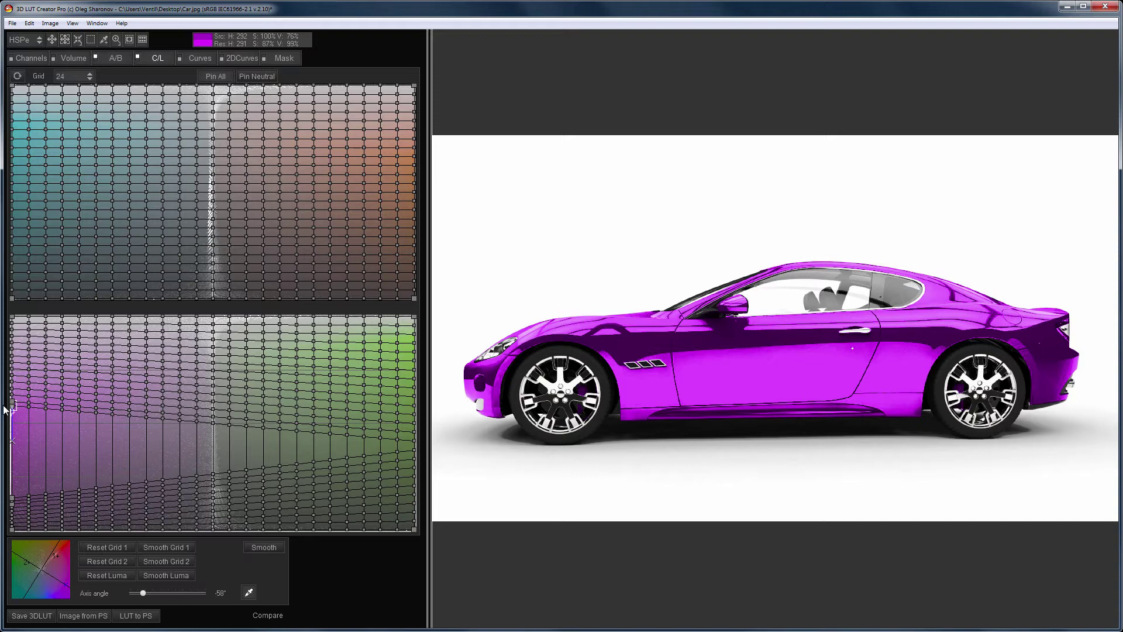
# Start a new LUT, aligning the C/L axes with the sampled red paint and pinning the neutral axis points.
pyautogui.press('Escape')
pyautogui.press('Escape')
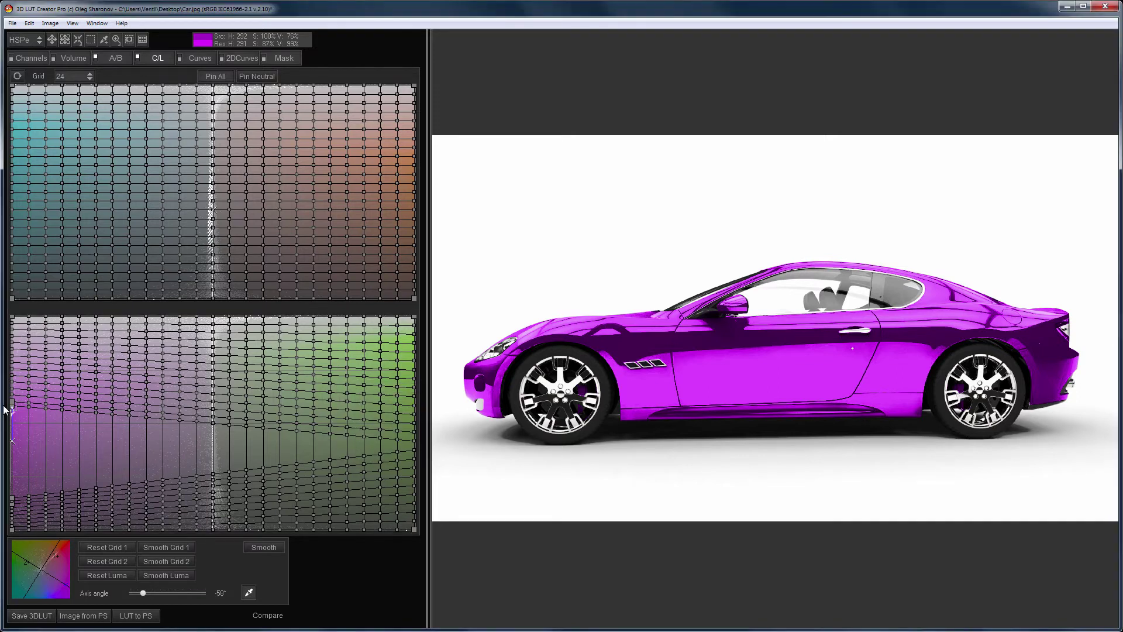
pyautogui.click(249, 593)
pyautogui.click(735, 368)
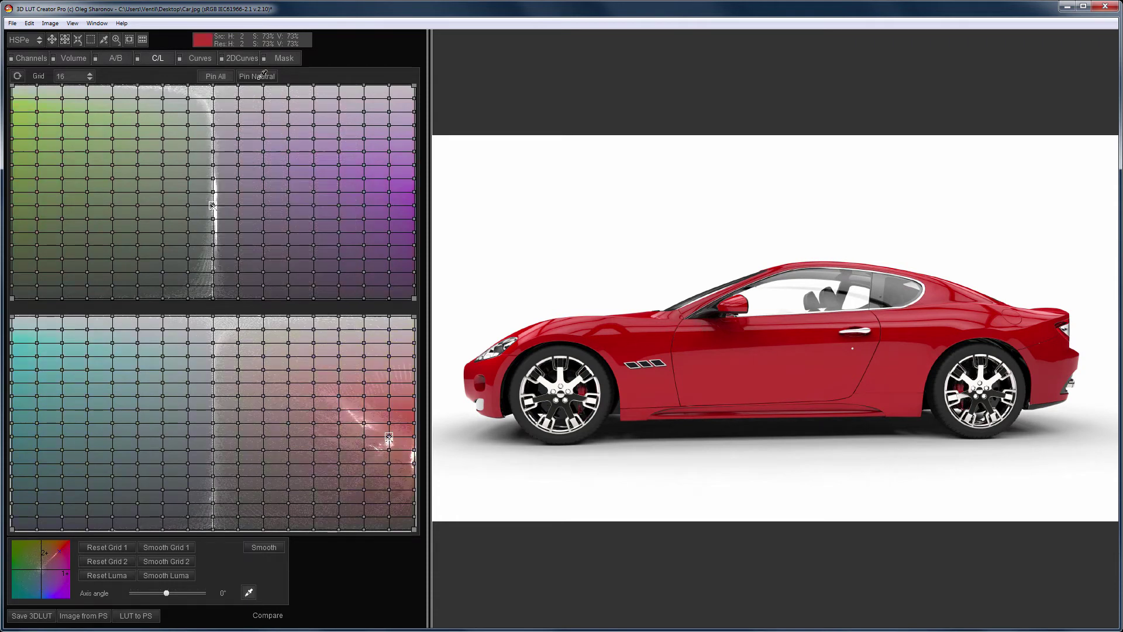
pyautogui.click(260, 76)
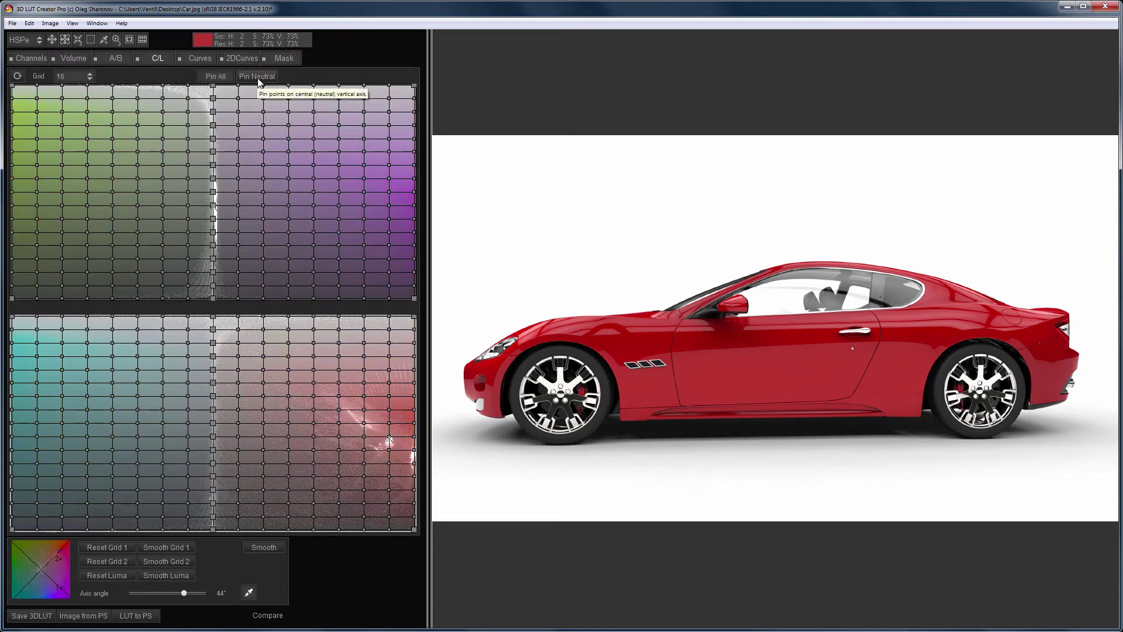
# Pull the lower C/L grid points together around the red body colour to flatten its reflections, and compare with the original.
pyautogui.click(77, 40)
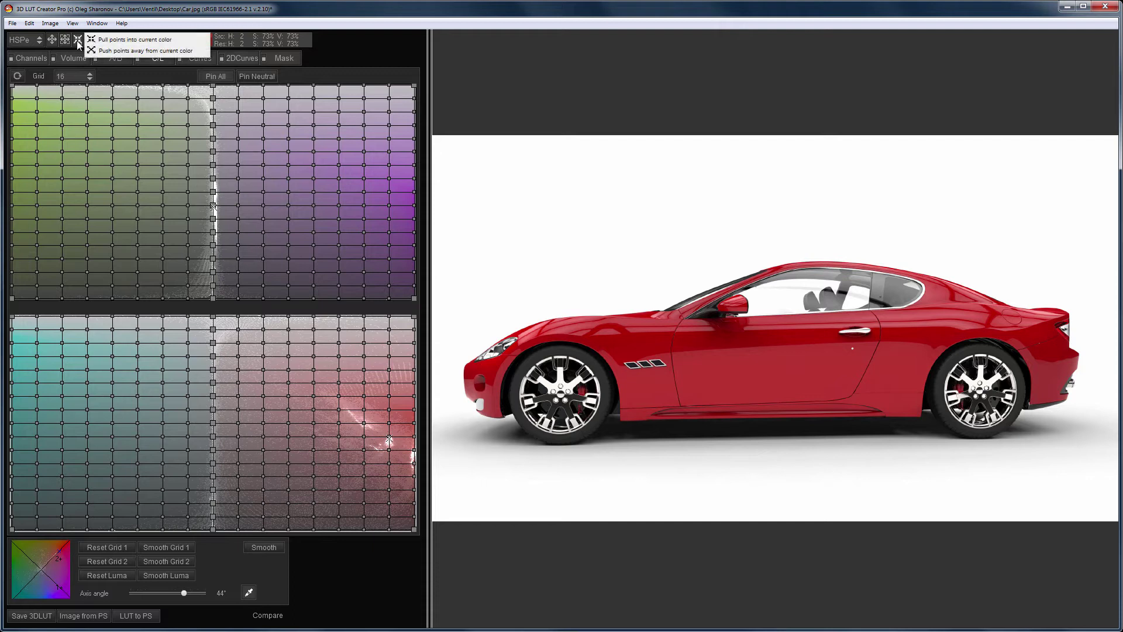
pyautogui.click(117, 39)
pyautogui.moveTo(368, 447)
pyautogui.mouseDown()
pyautogui.moveTo(298, 445)
pyautogui.moveTo(403, 426)
pyautogui.moveTo(366, 393)
pyautogui.moveTo(386, 430)
pyautogui.moveTo(331, 412)
pyautogui.mouseUp()
pyautogui.moveTo(632, 342)
pyautogui.mouseDown()
pyautogui.moveTo(693, 366)
pyautogui.moveTo(865, 359)
pyautogui.moveTo(942, 322)
pyautogui.moveTo(935, 311)
pyautogui.moveTo(910, 371)
pyautogui.moveTo(1115, 369)
pyautogui.moveTo(1063, 368)
pyautogui.moveTo(1056, 351)
pyautogui.moveTo(1042, 388)
pyautogui.mouseUp()
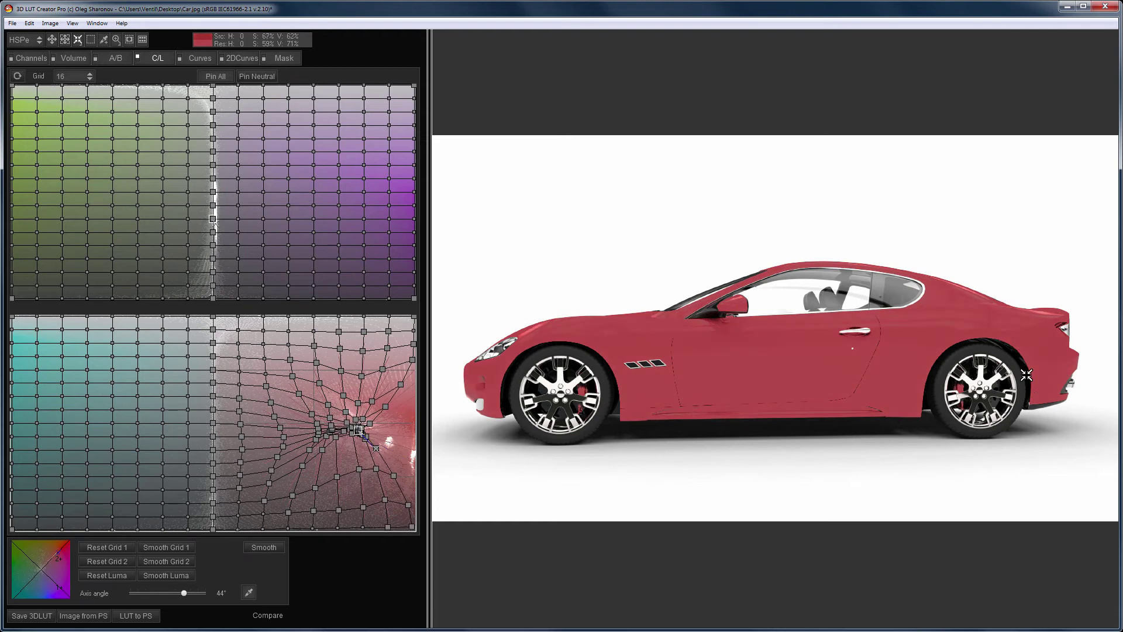
pyautogui.moveTo(357, 431)
pyautogui.mouseDown()
pyautogui.moveTo(356, 455)
pyautogui.moveTo(329, 463)
pyautogui.moveTo(353, 415)
pyautogui.moveTo(345, 384)
pyautogui.moveTo(314, 398)
pyautogui.mouseUp()
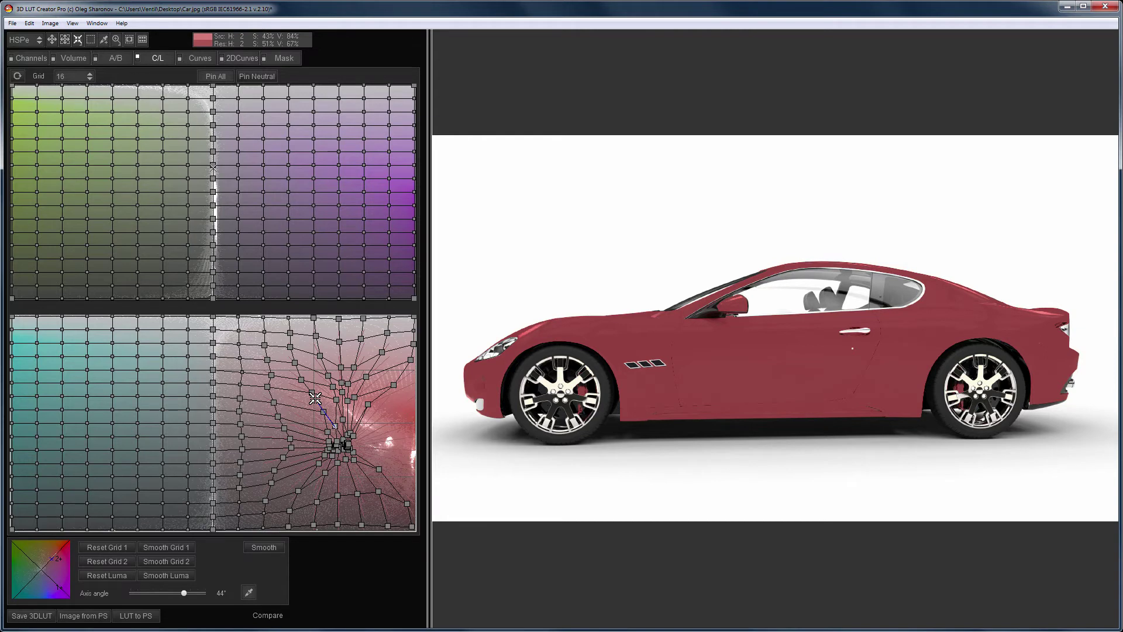
pyautogui.press('space')
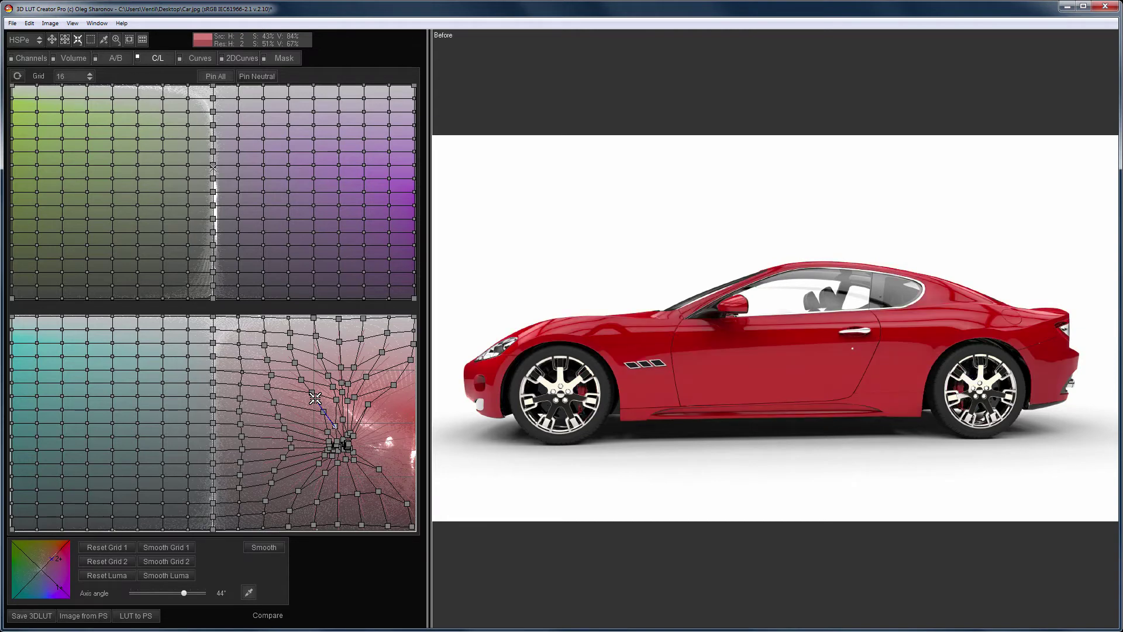
pyautogui.press('space')
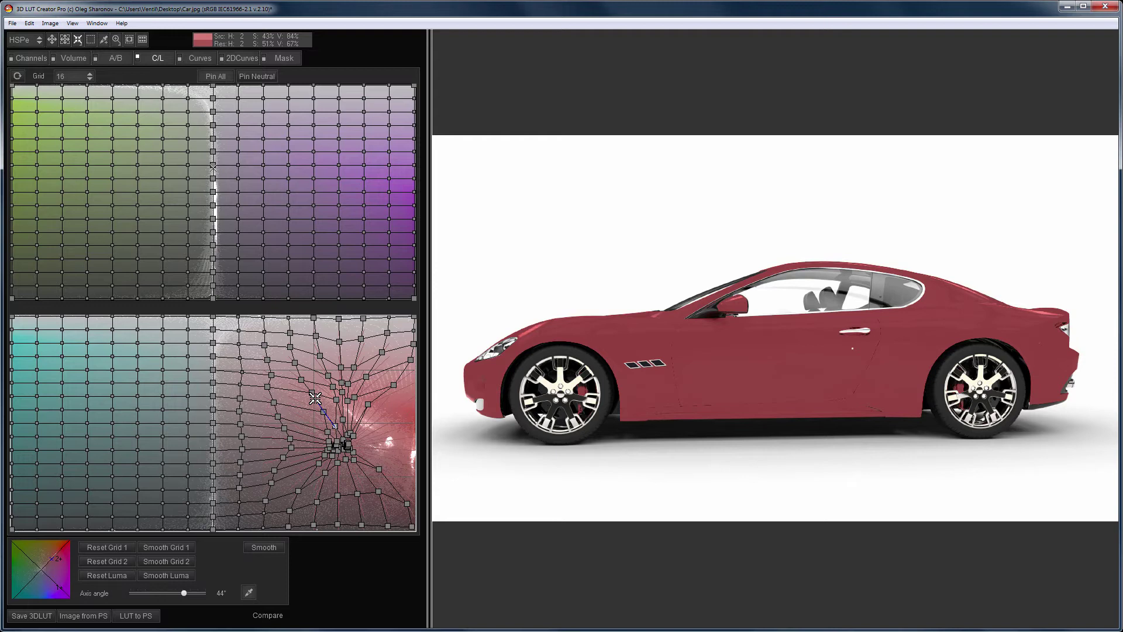
# Start a new LUT and load the black Lamborghini image with the blue glowing accents.
pyautogui.hotkey('ctrl', 'n')
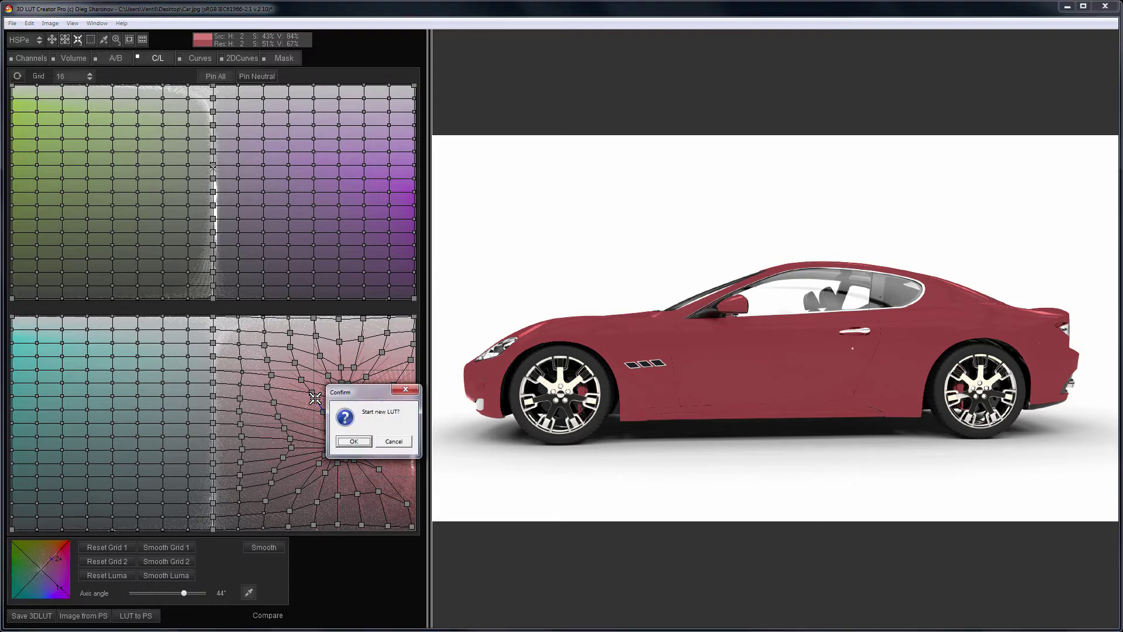
pyautogui.press('Return')
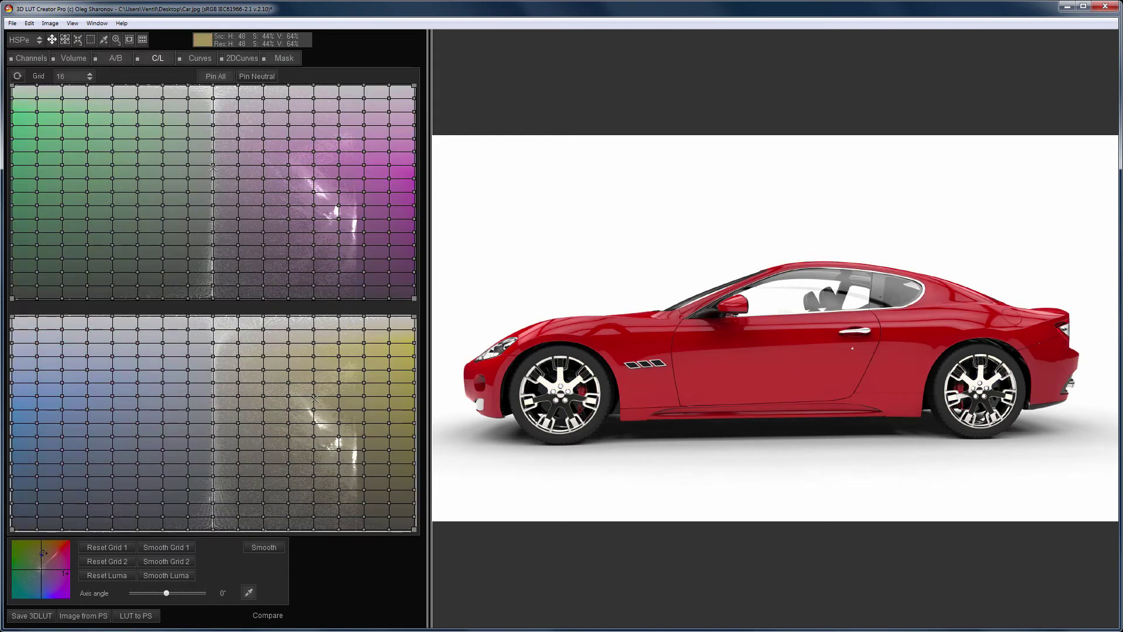
pyautogui.moveTo(421, 574); pyautogui.dragTo(509, 514)
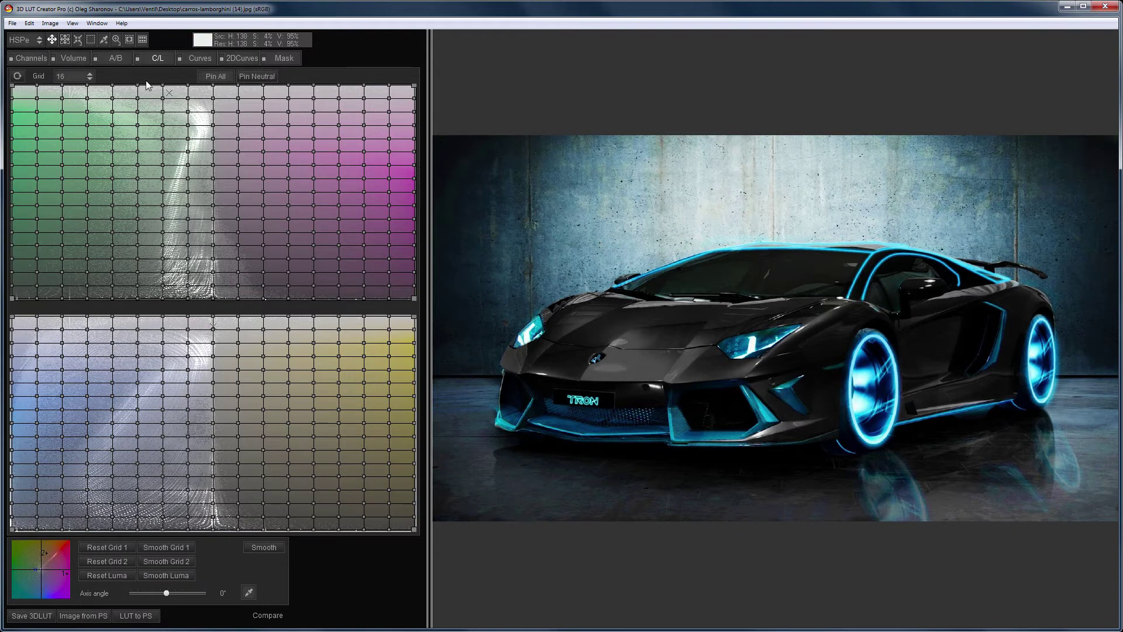
# Gather the cyan and blue hue points on the A/B grid and move them to orange to recolour the Lamborghini's glow.
pyautogui.click(114, 58)
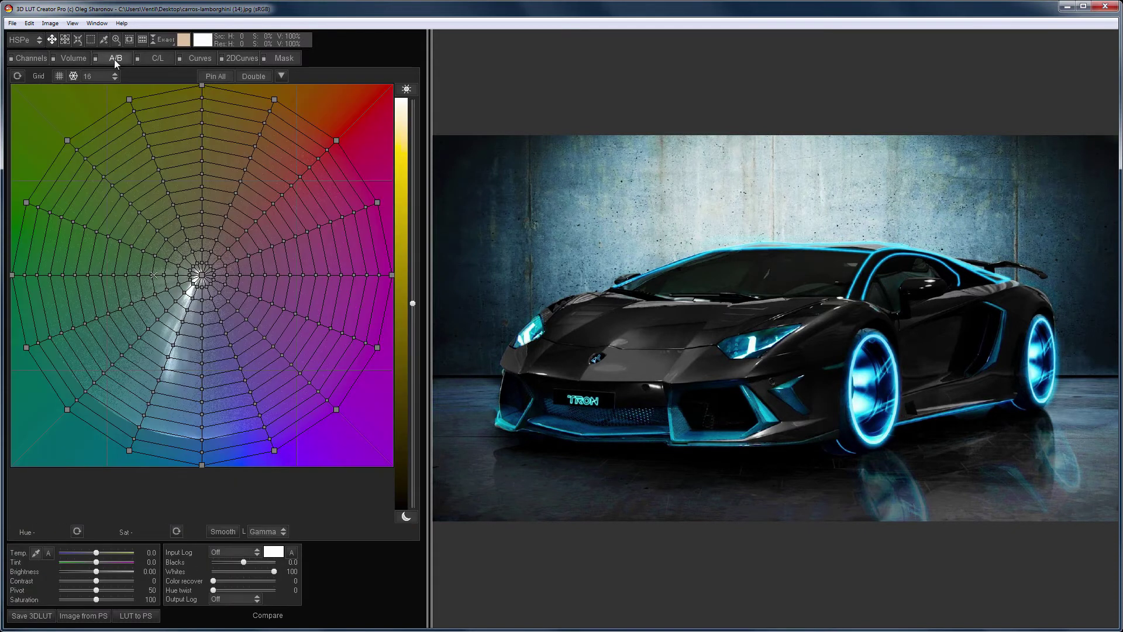
pyautogui.moveTo(67, 409); pyautogui.dragTo(125, 449)
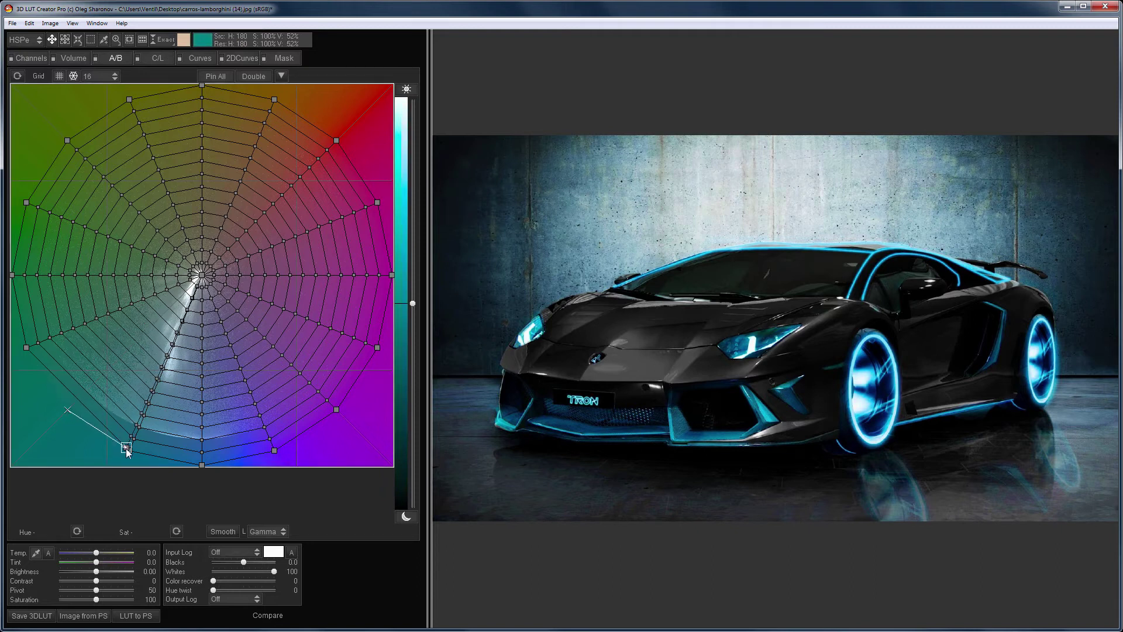
pyautogui.moveTo(202, 465); pyautogui.dragTo(132, 451)
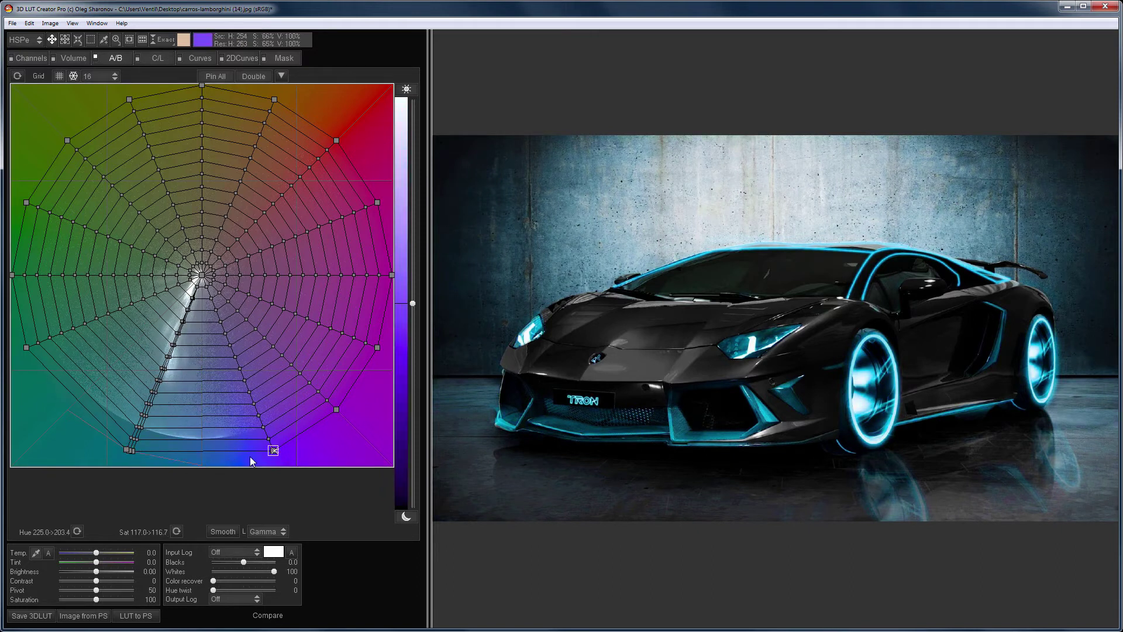
pyautogui.moveTo(251, 461); pyautogui.dragTo(266, 96)
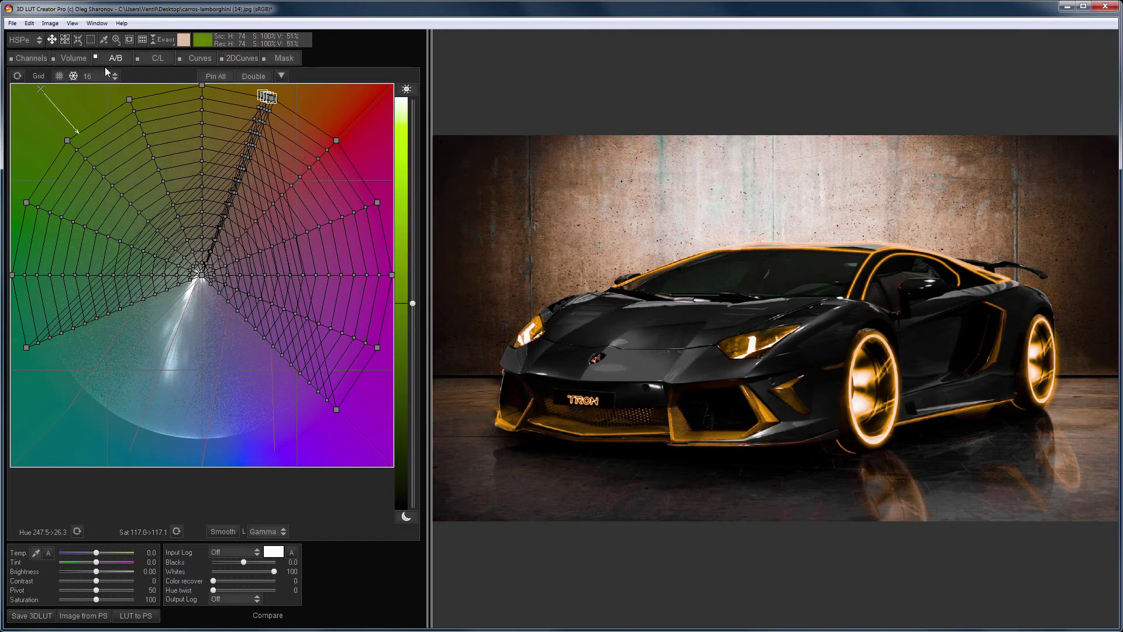
# Align the C/L colour axes with the Lamborghini's orange accents by sampling the image.
pyautogui.click(155, 60)
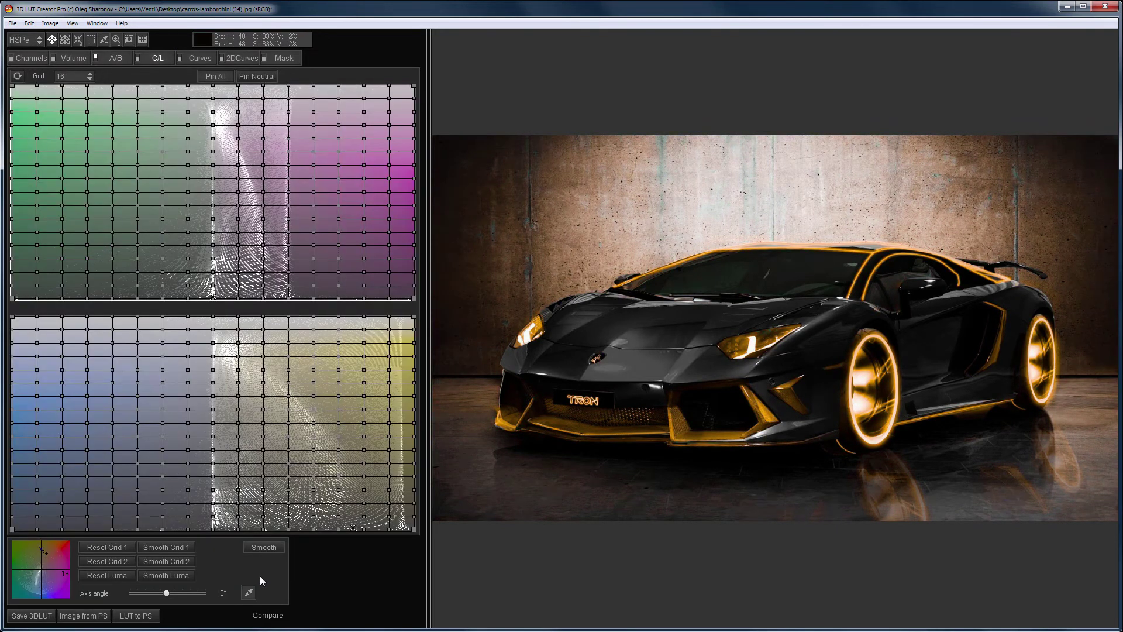
pyautogui.click(719, 433)
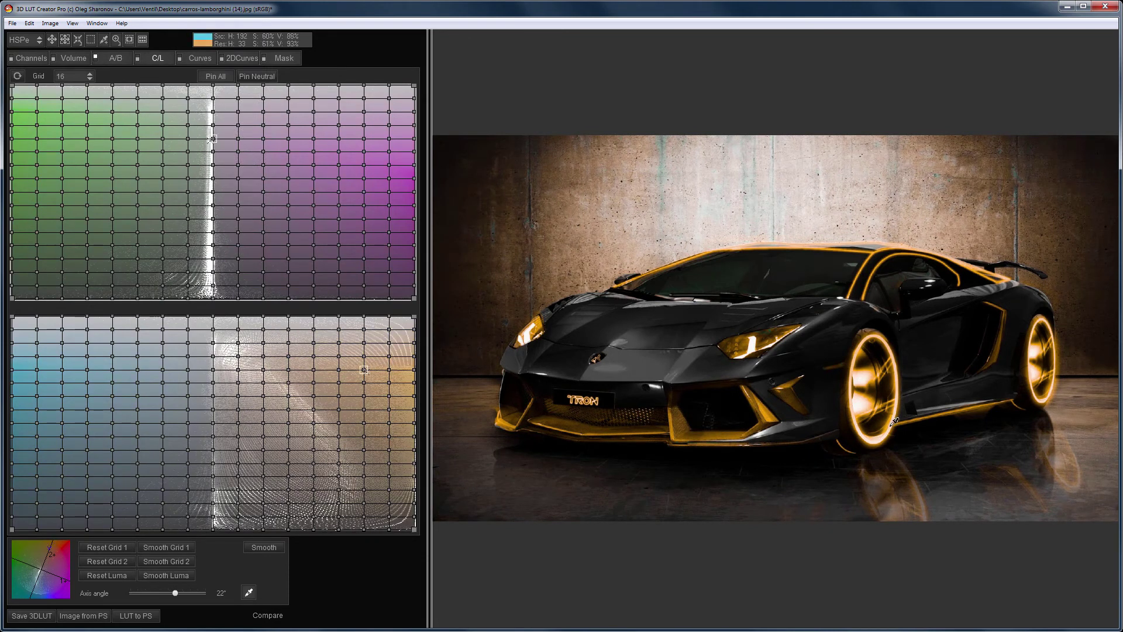
# Adjust the hue at the most saturated orange point of the lower C/L grid toward yellow and back toward red.
pyautogui.click(413, 435)
pyautogui.scroll(-2, 415, 444)
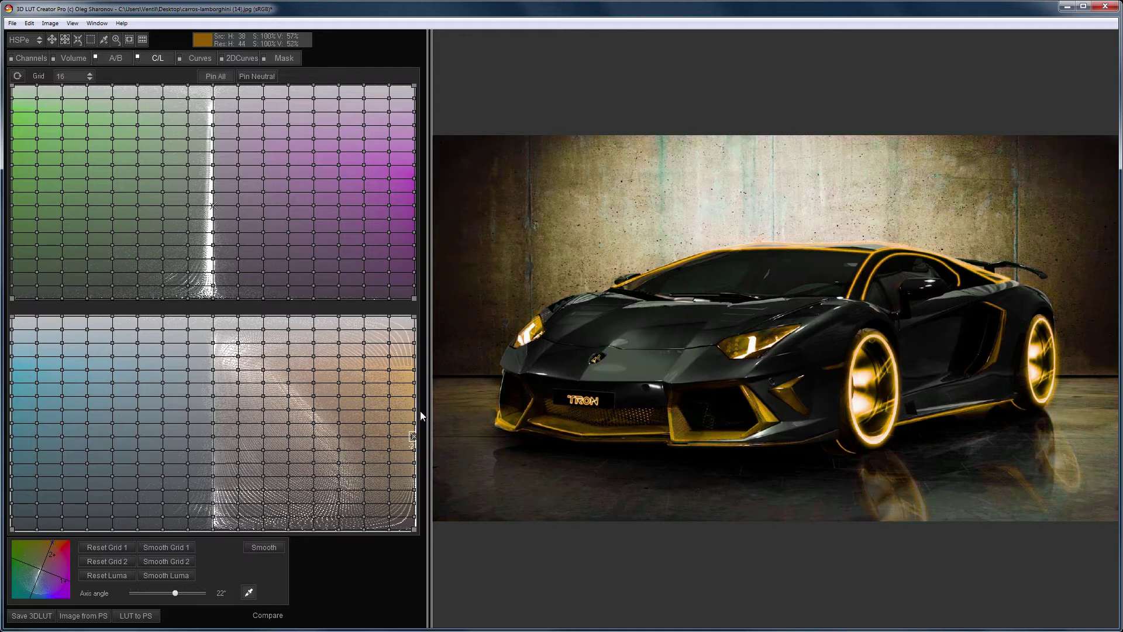
pyautogui.scroll(8, 420, 408)
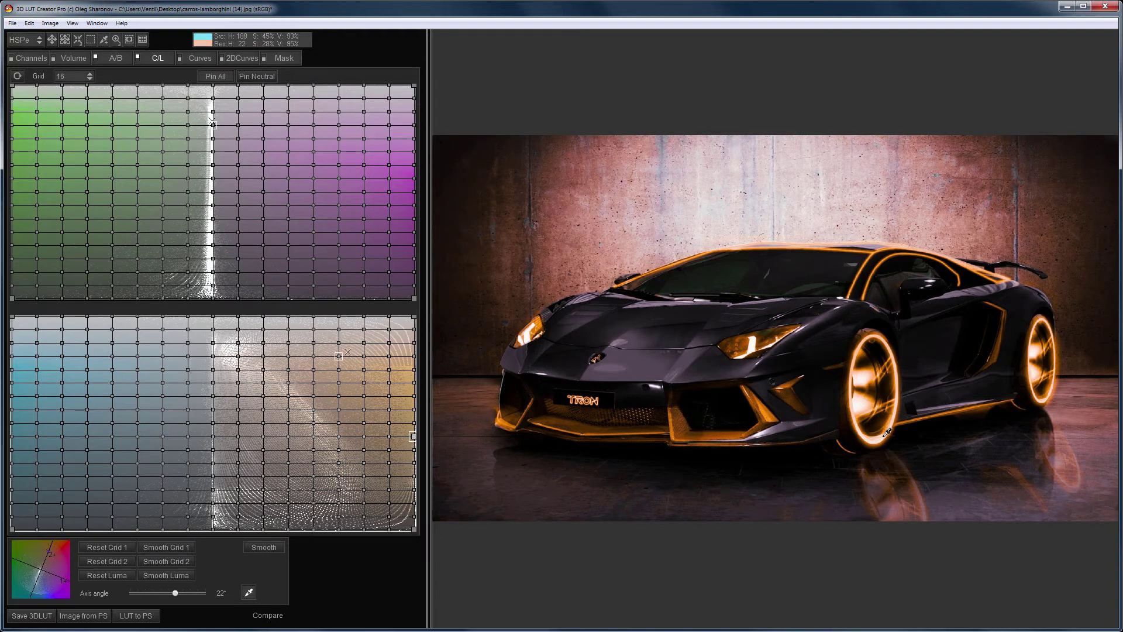
# Pin the saturated orange on the lower C/L grid, shift the Lamborghini's darkest near-neutral tones strongly toward blue, and compare with the original.
pyautogui.click(389, 357)
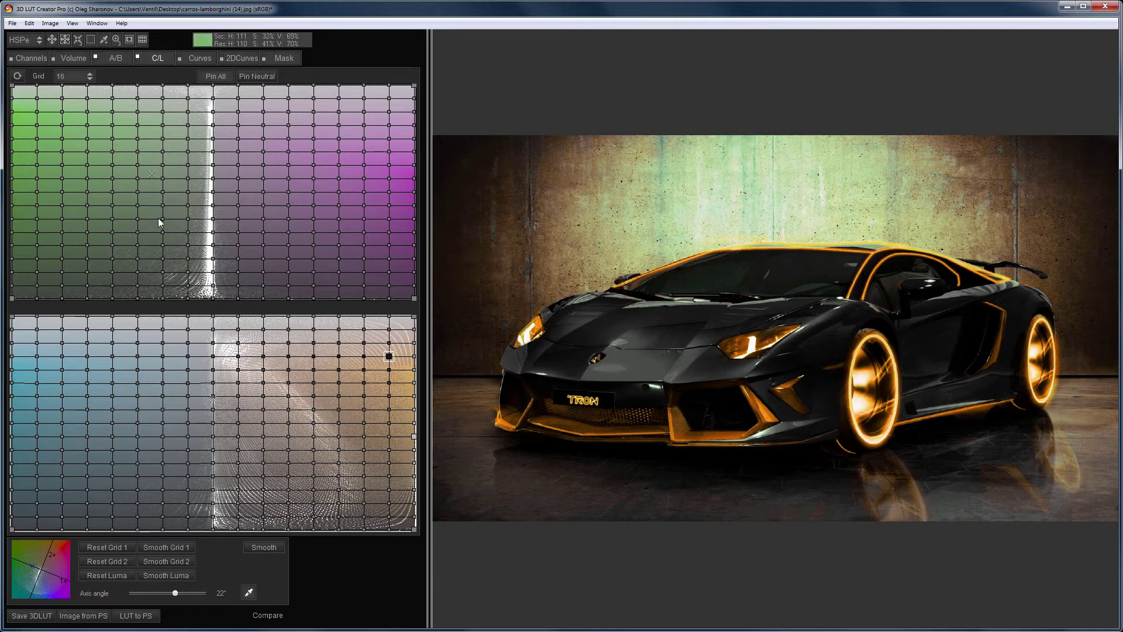
pyautogui.click(288, 527)
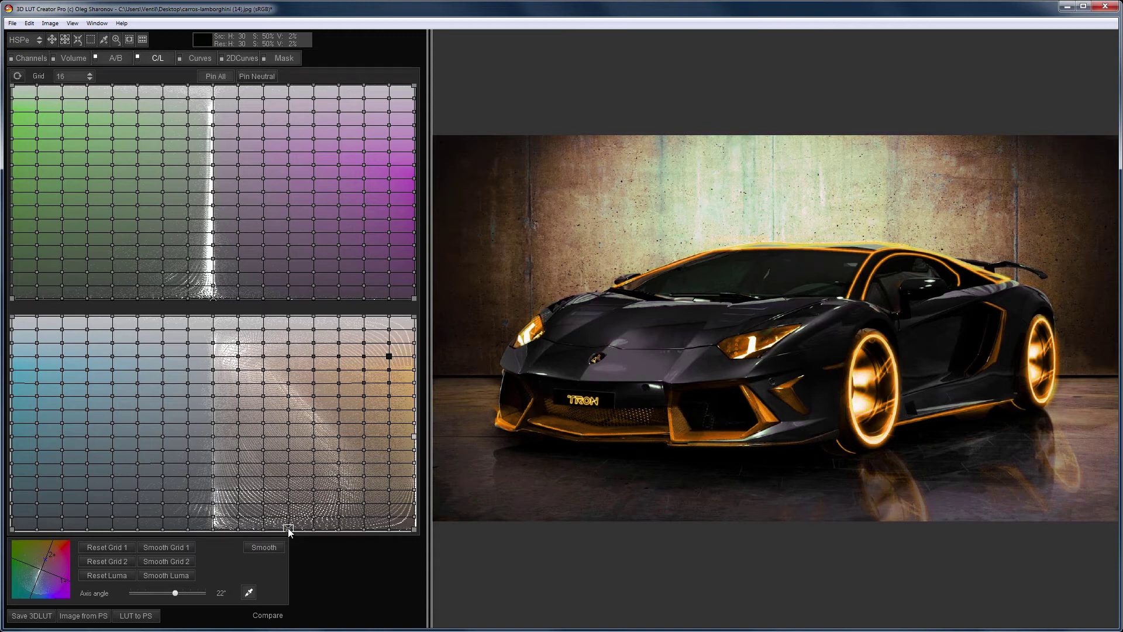
pyautogui.moveTo(262, 527); pyautogui.dragTo(116, 559)
pyautogui.press('space')
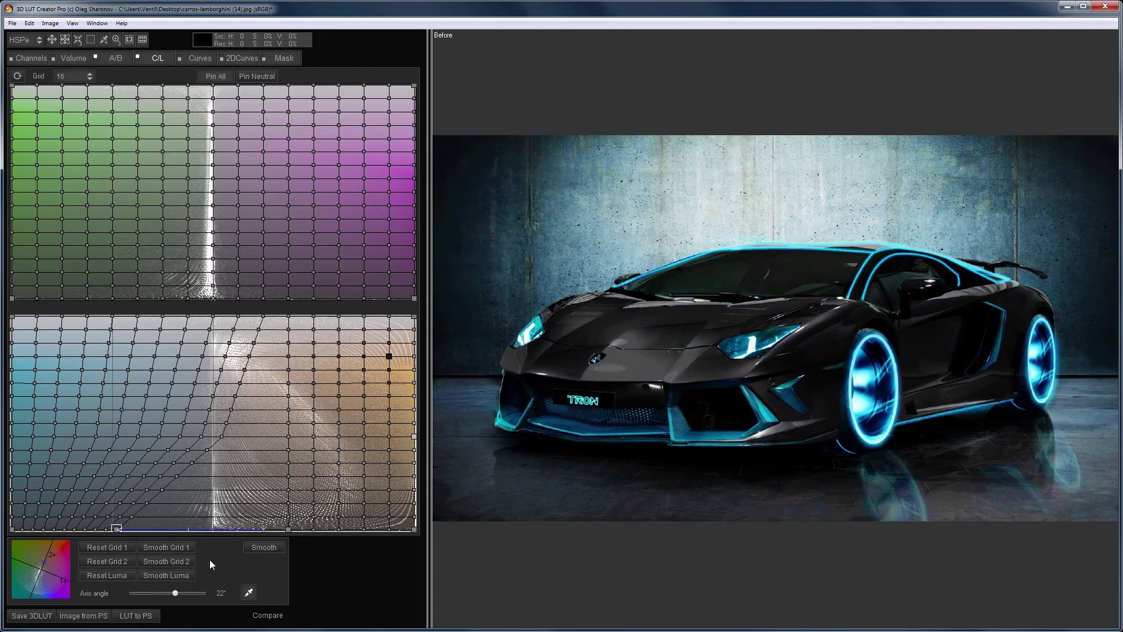
pyautogui.press('c')
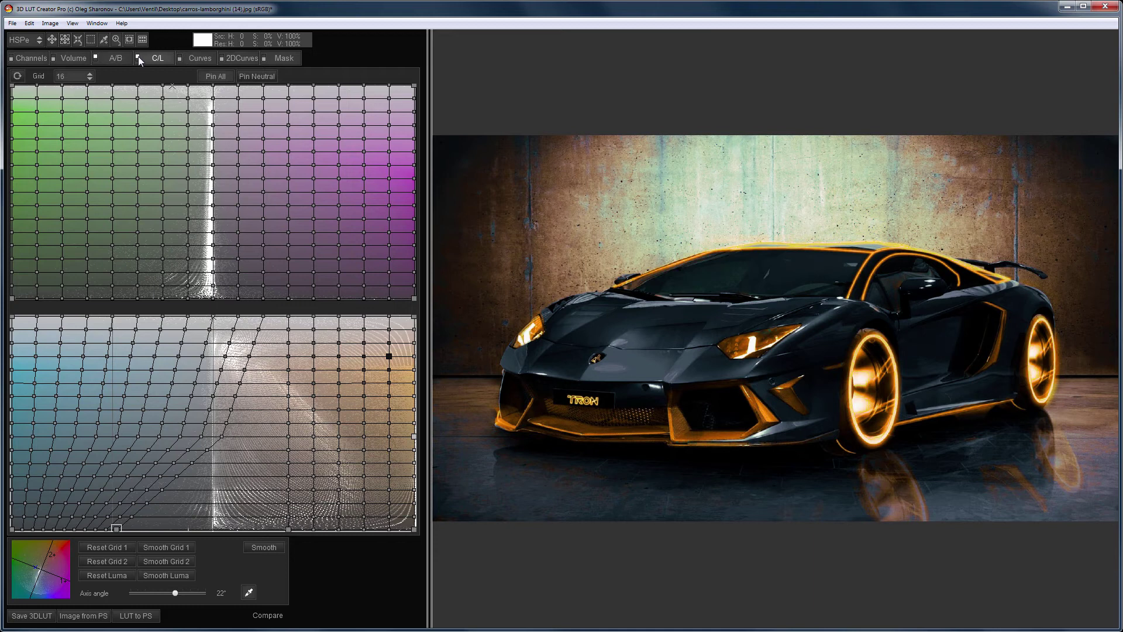
# Start a new LUT with the misty mountain sunset image and align the C/L axes with its red hills by sampling.
pyautogui.hotkey('ctrl', 'n')
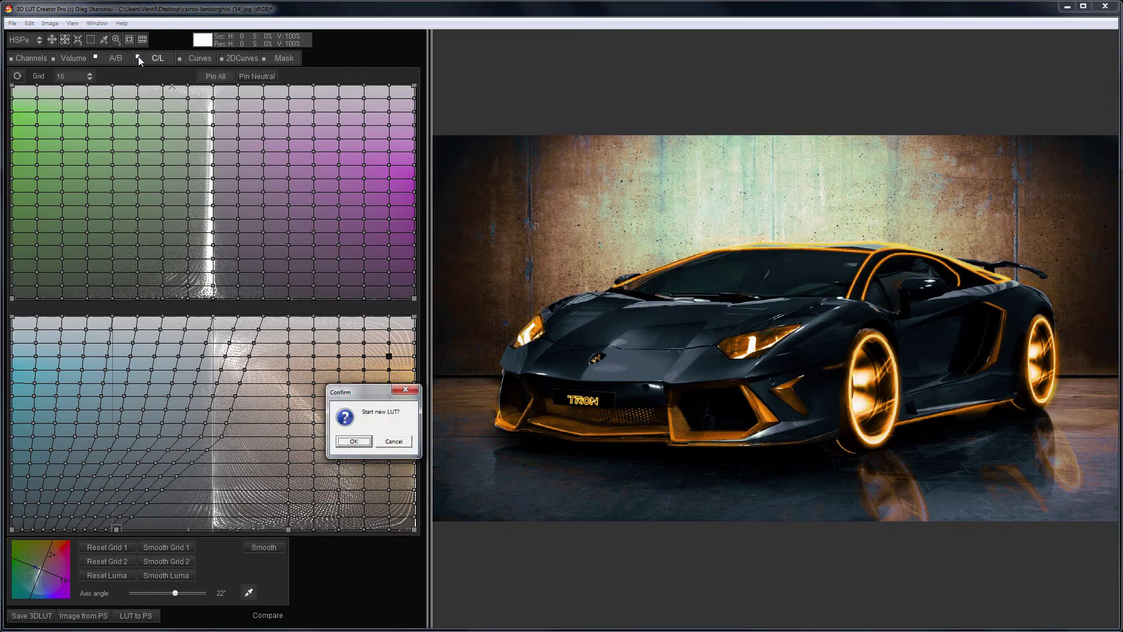
pyautogui.press('Return')
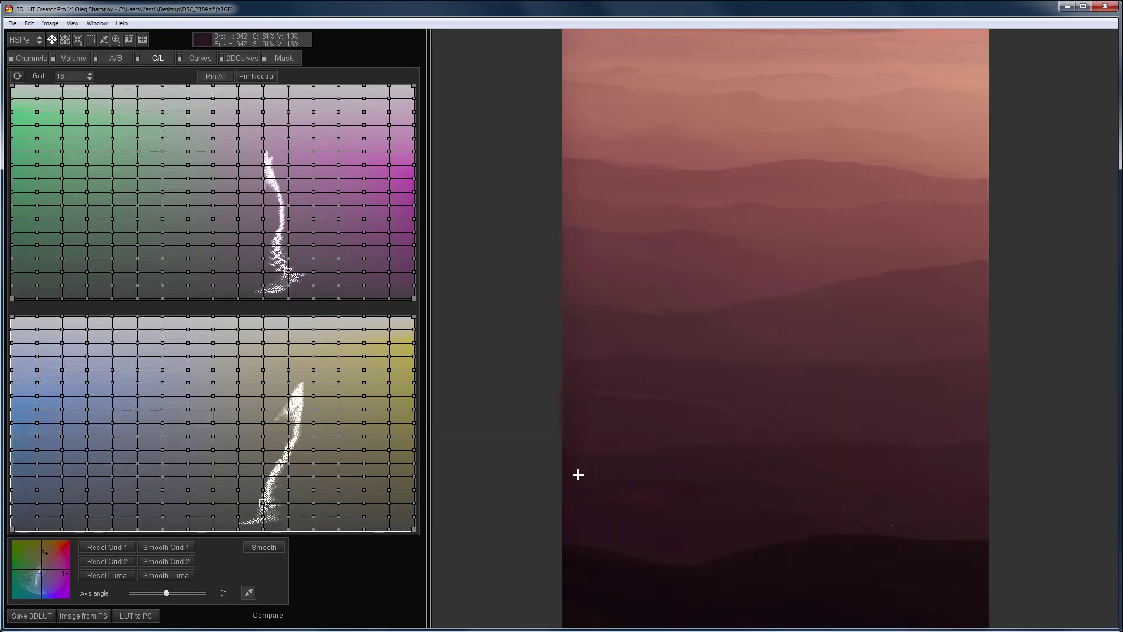
pyautogui.click(248, 592)
pyautogui.click(774, 267)
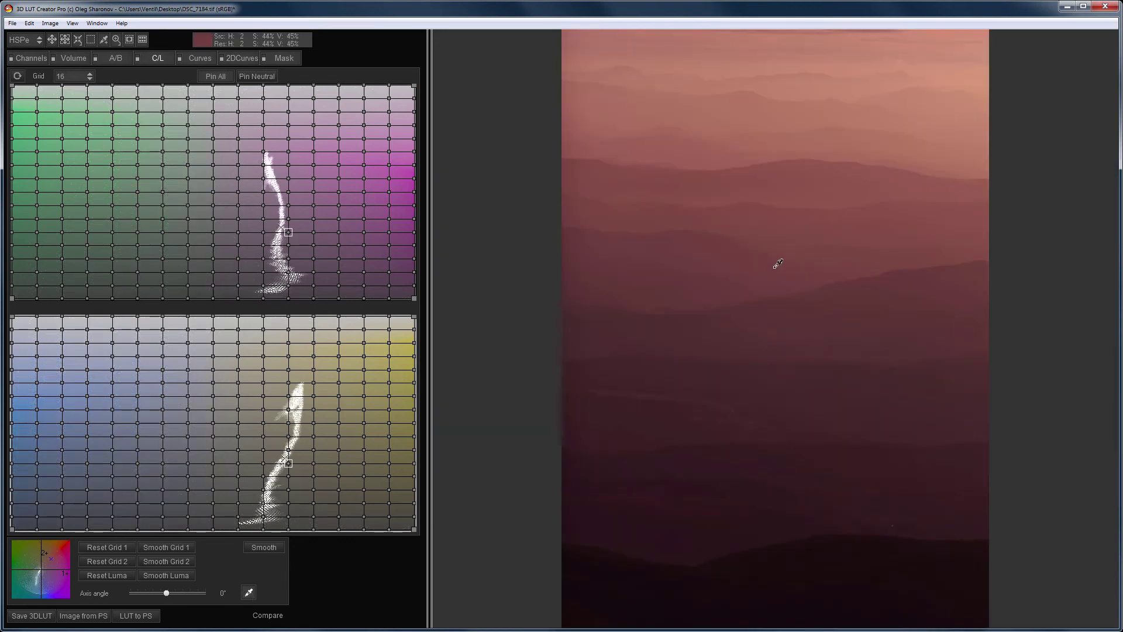
pyautogui.click(777, 263)
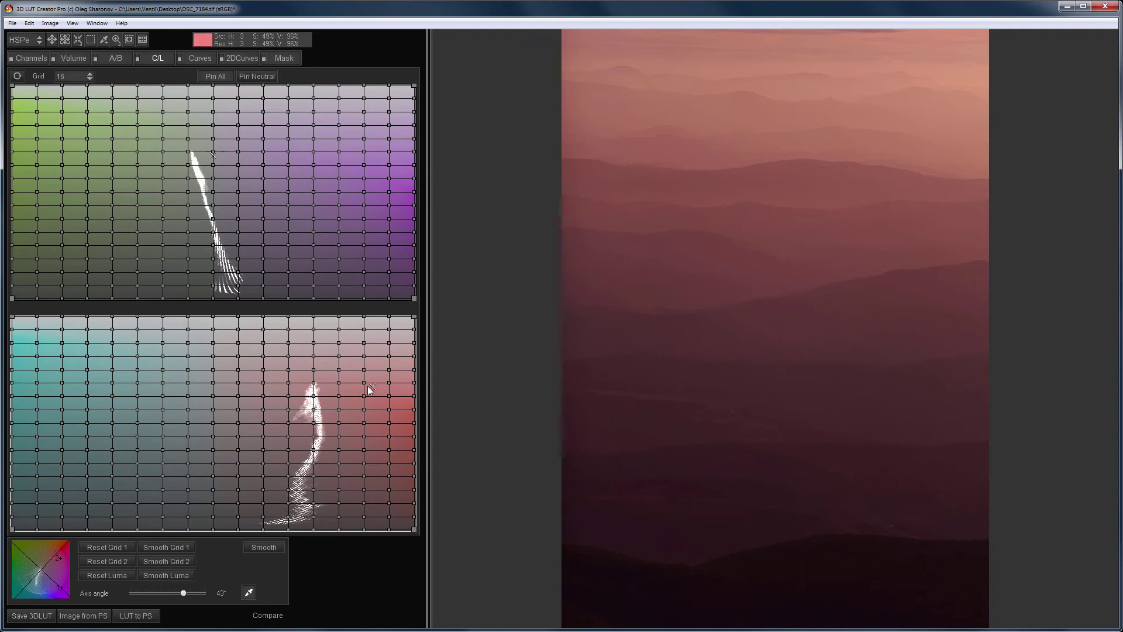
# On the lower C/L grid, turn the highlights toward yellow and brighten them, and turn the shadows toward purple and darken them.
pyautogui.moveTo(314, 396); pyautogui.dragTo(314, 453)
pyautogui.moveTo(289, 500); pyautogui.dragTo(289, 503)
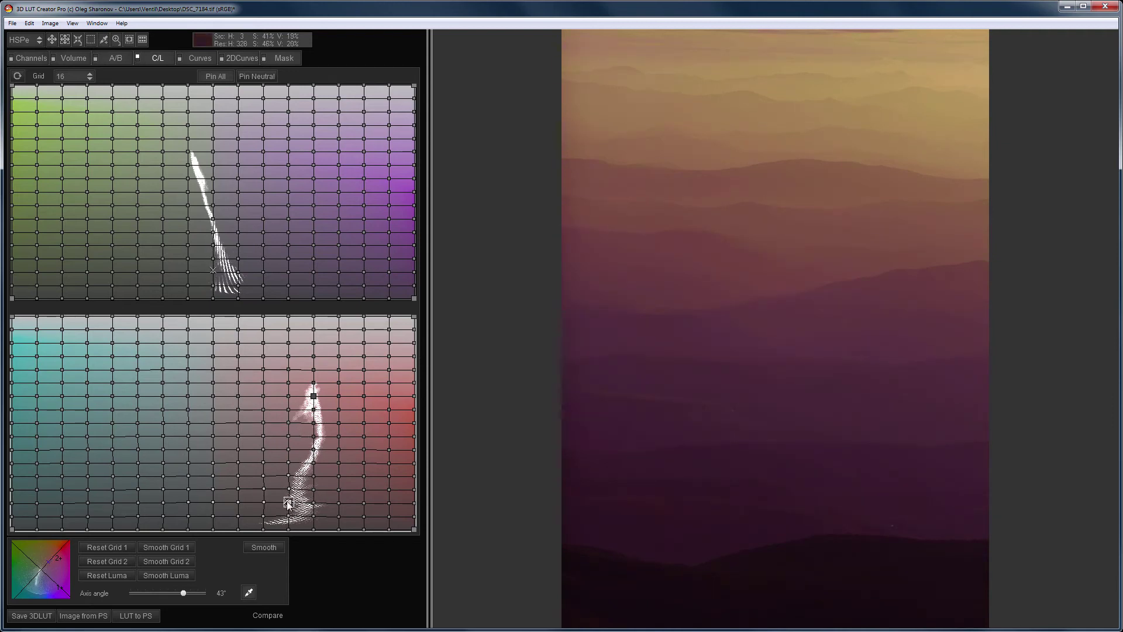
pyautogui.moveTo(289, 502); pyautogui.dragTo(289, 509)
pyautogui.moveTo(314, 396); pyautogui.dragTo(314, 391)
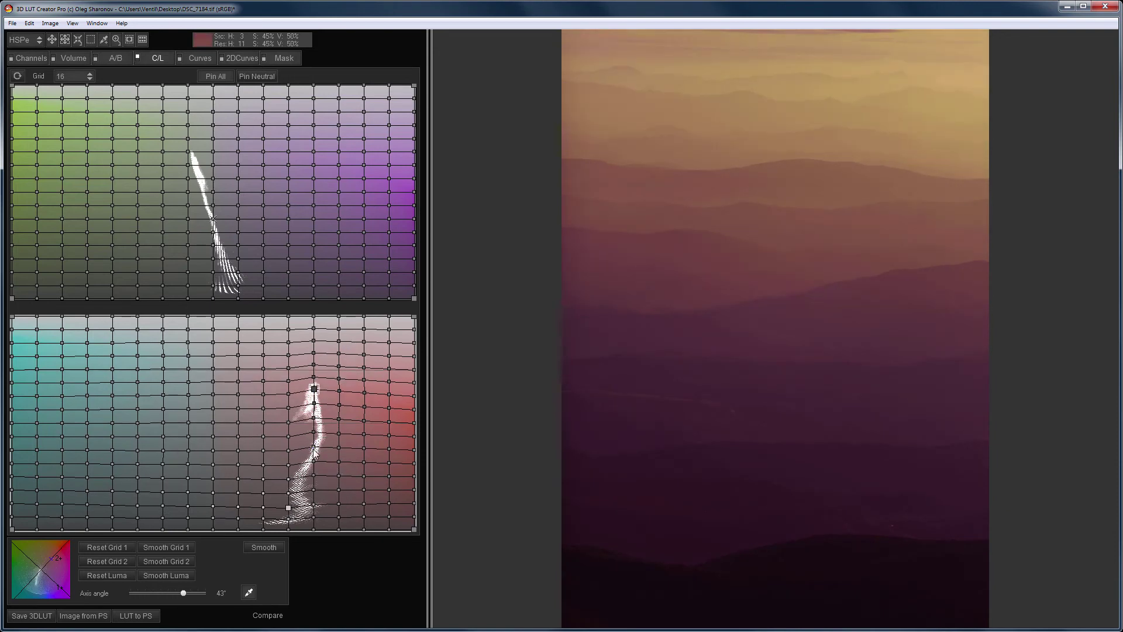
# Reduce the saturation of the mountain image's midtone reds on the lower C/L grid and compare the result with the original.
pyautogui.moveTo(314, 455)
pyautogui.mouseDown()
pyautogui.moveTo(314, 465)
pyautogui.moveTo(303, 452)
pyautogui.mouseUp()
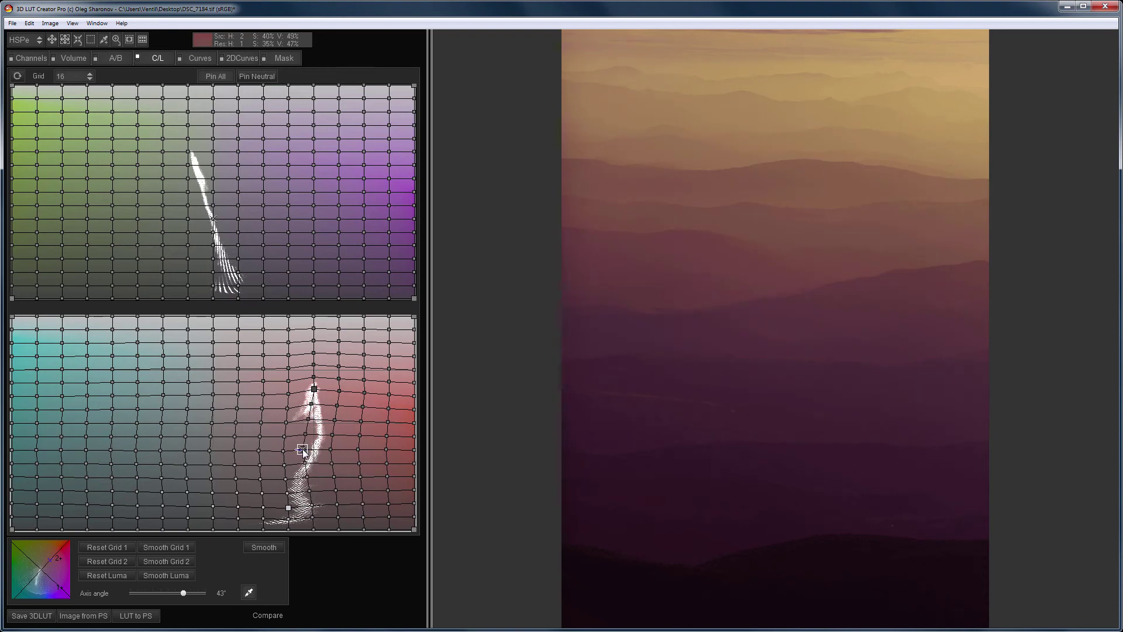
pyautogui.press('space')
pyautogui.press('c')
# Start a new LUT with the harbour photo and align the C/L axes with the blue sky by sampling it.
pyautogui.hotkey('ctrl', 'n')
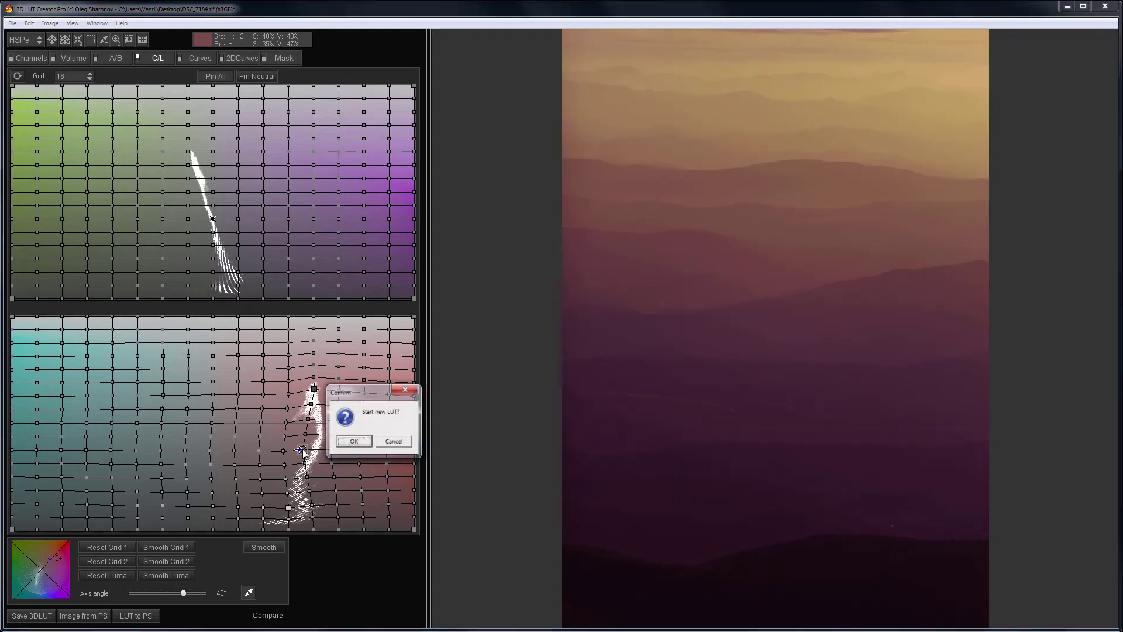
pyautogui.press('Escape')
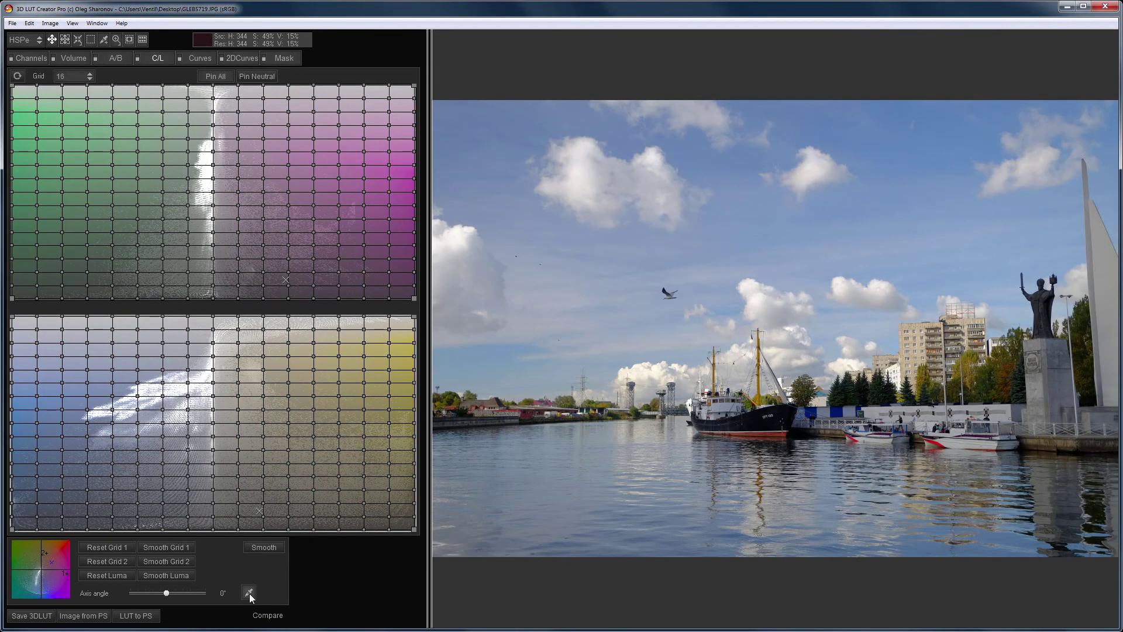
pyautogui.click(249, 592)
pyautogui.click(539, 121)
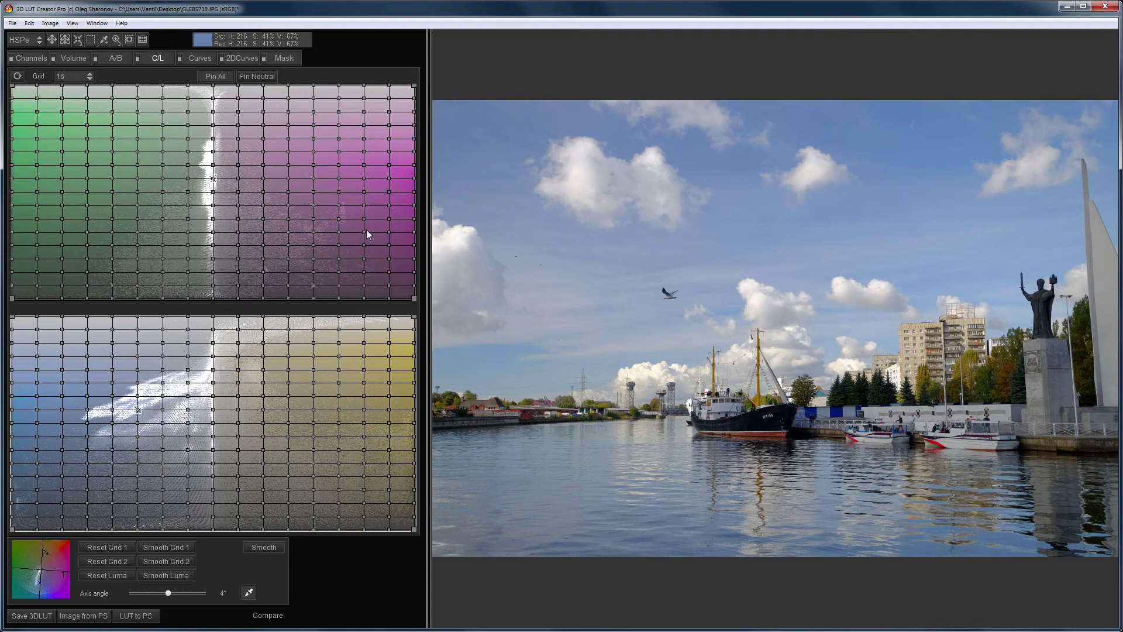
# Darken the sky by lowering the blue half's upper edge on the lower C/L grid, and shift its darkest point slightly toward blue.
pyautogui.moveTo(187, 320); pyautogui.dragTo(173, 354)
pyautogui.moveTo(12, 405); pyautogui.dragTo(13, 423)
pyautogui.moveTo(183, 537); pyautogui.dragTo(168, 539)
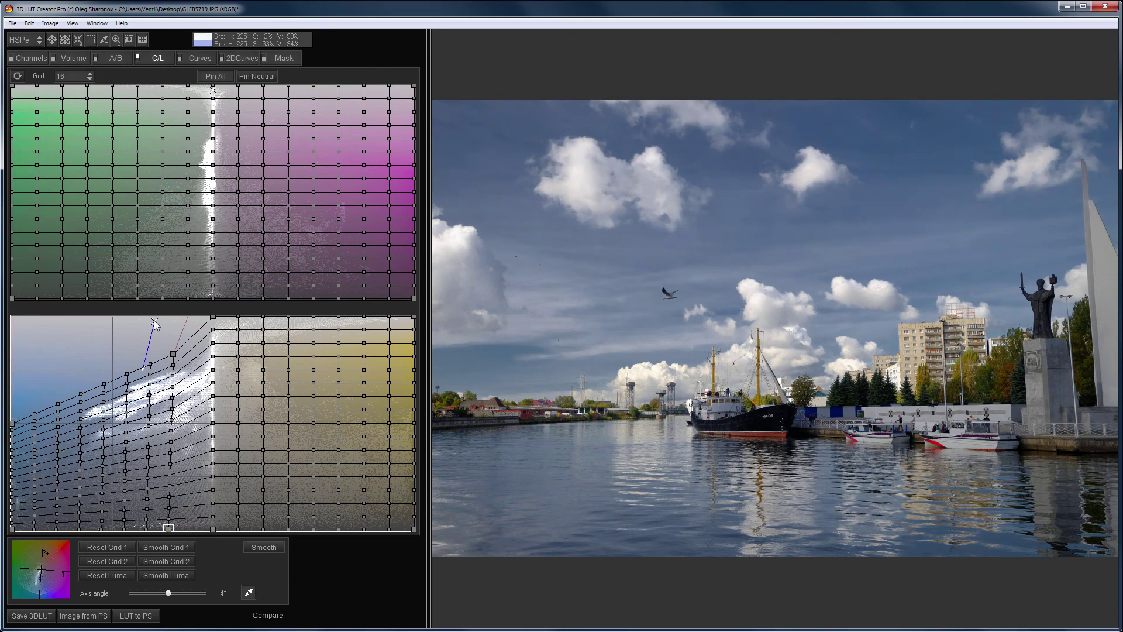
# Examine the clouds, buildings and ship masts up close for artefacts, and compare the whole harbour photo with its original.
pyautogui.scroll(3, 773, 338)
pyautogui.moveTo(884, 361); pyautogui.dragTo(401, 332)
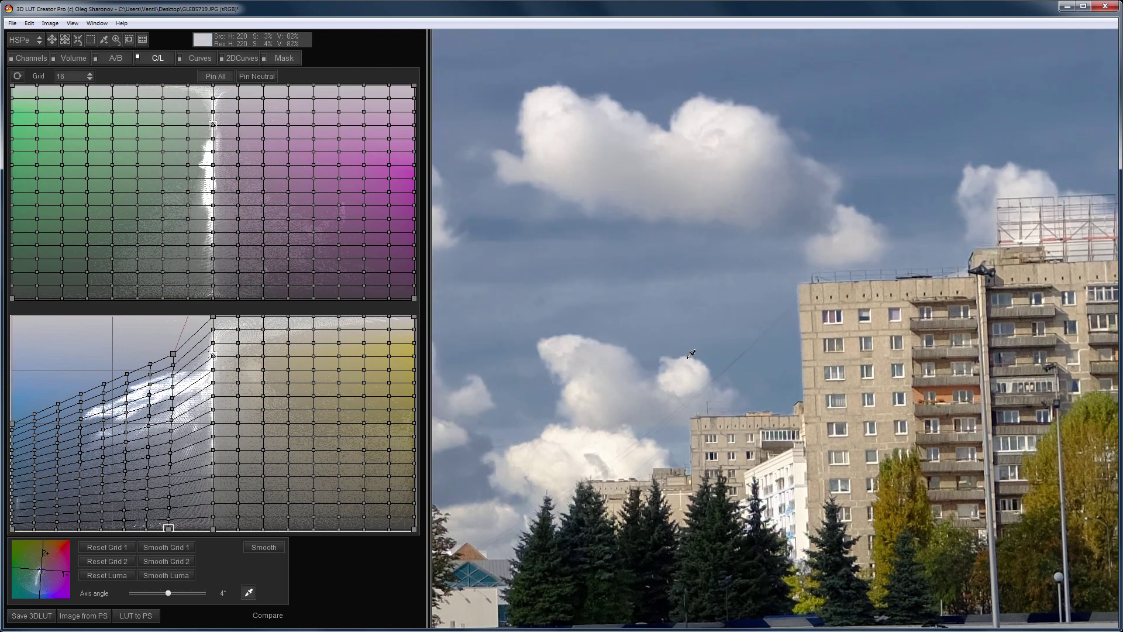
pyautogui.scroll(-3, 720, 342)
pyautogui.scroll(2, 742, 330)
pyautogui.scroll(-2, 742, 330)
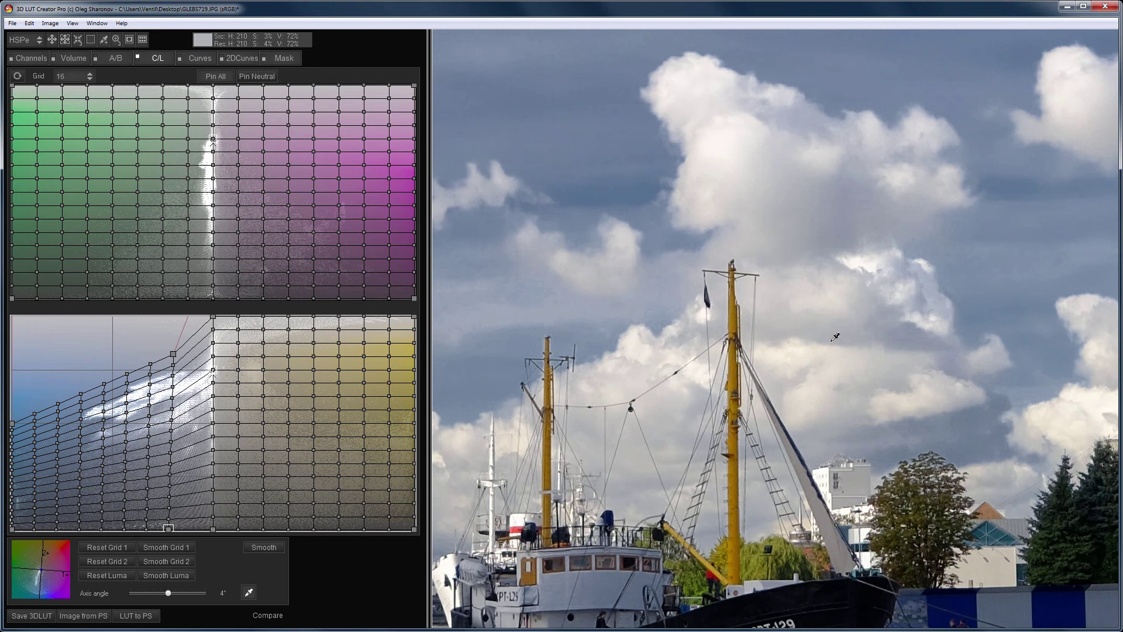
pyautogui.scroll(-3, 835, 337)
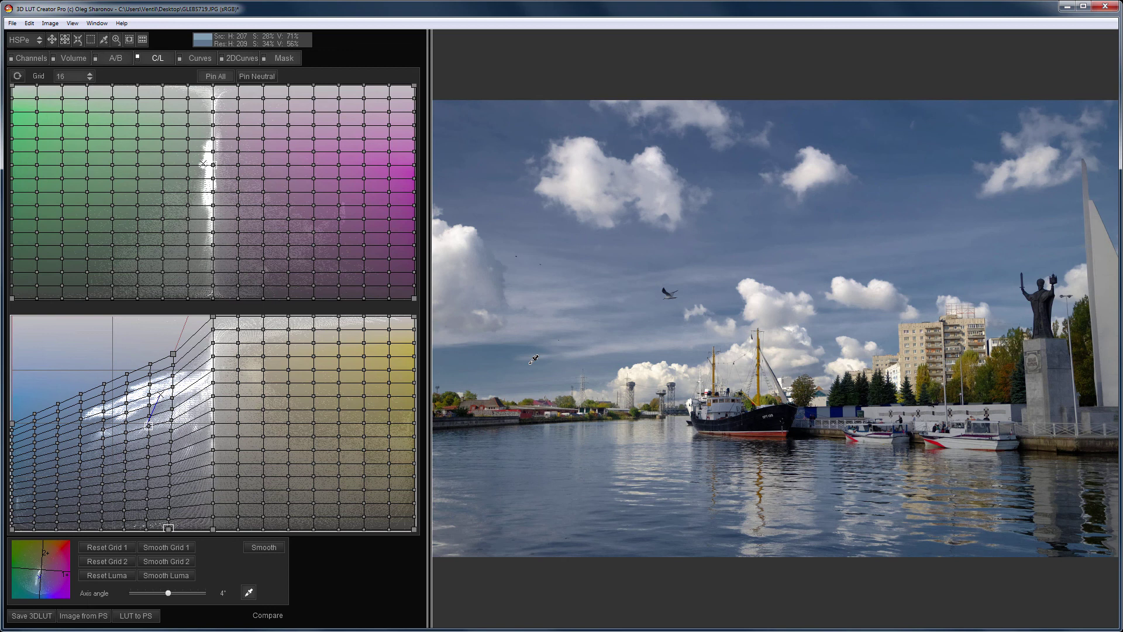
pyautogui.press('space')
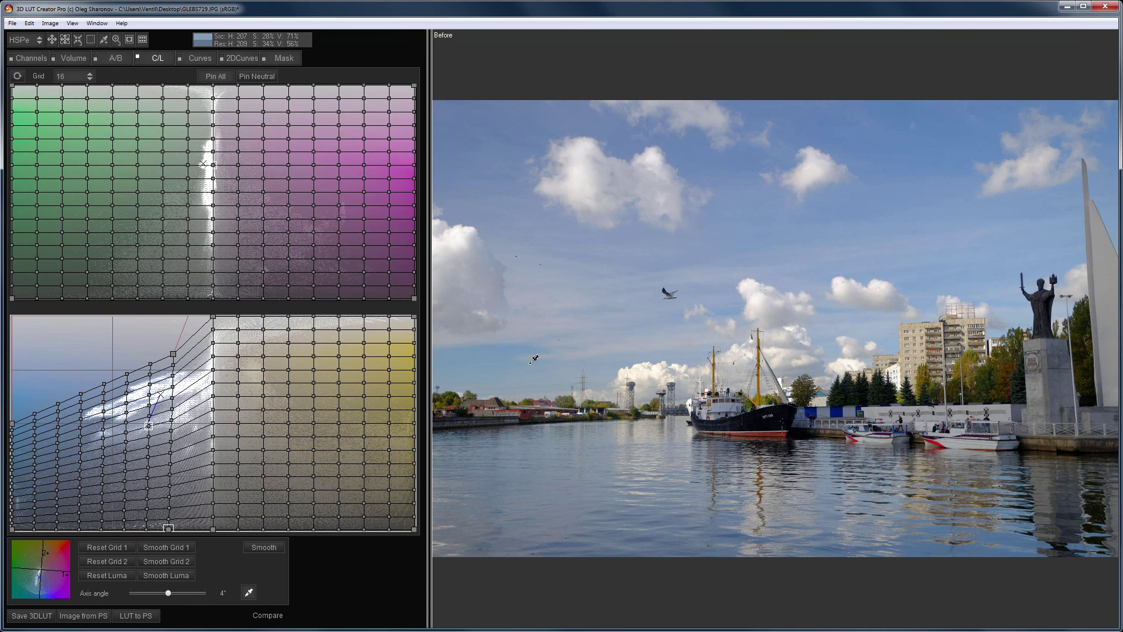
pyautogui.rightClick(534, 360)
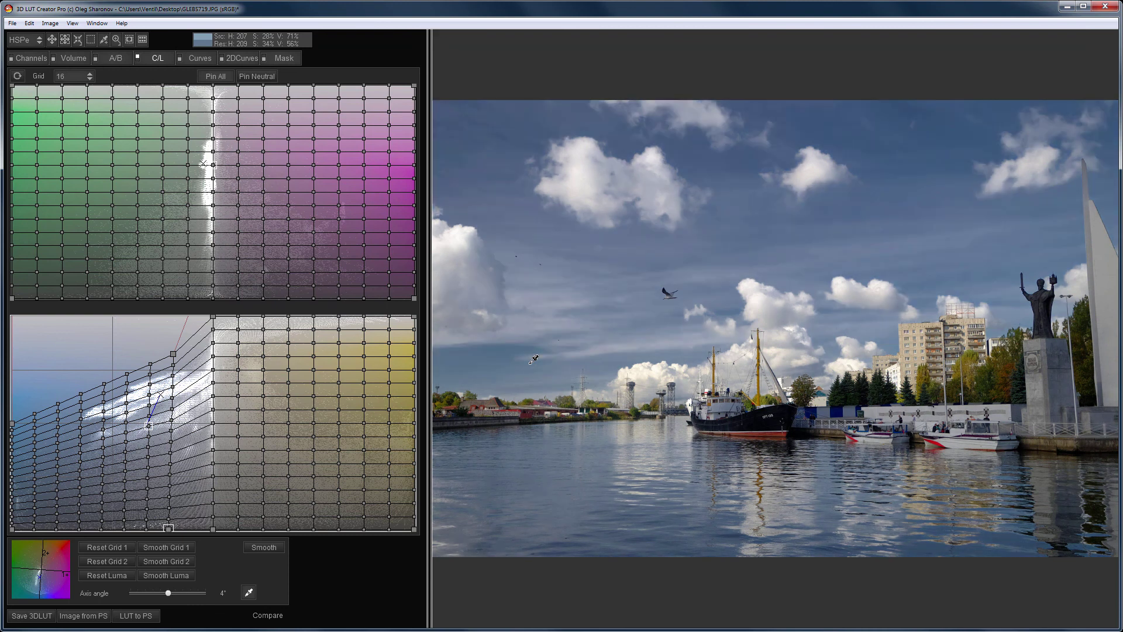